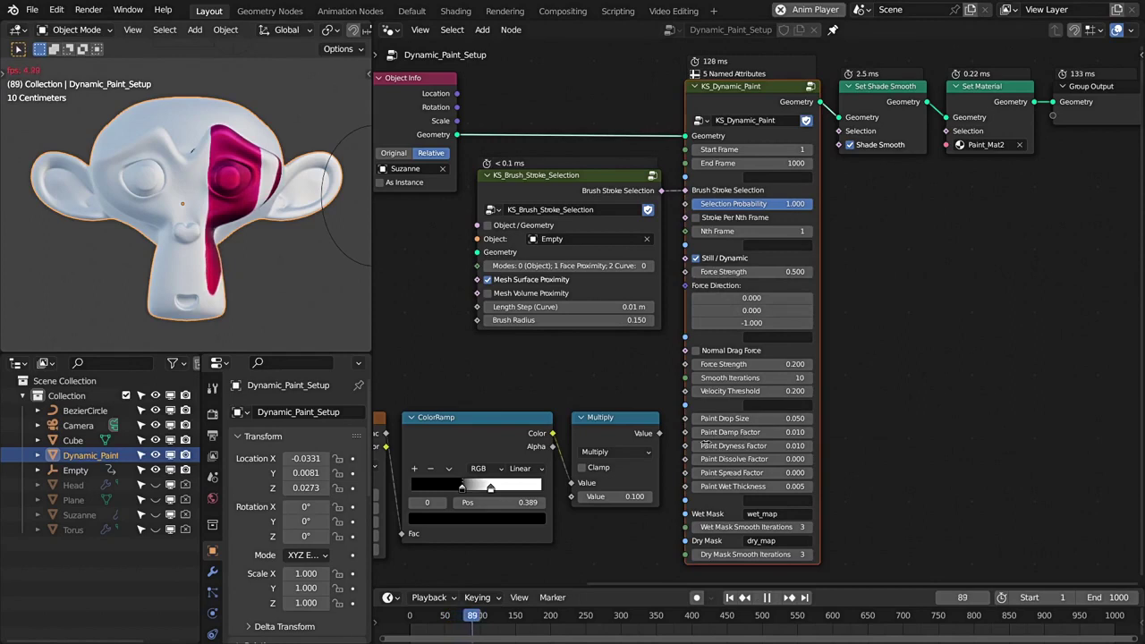
Stop the paint playback and return the timeline to frame 1.
{"action": "key", "text": "space"}
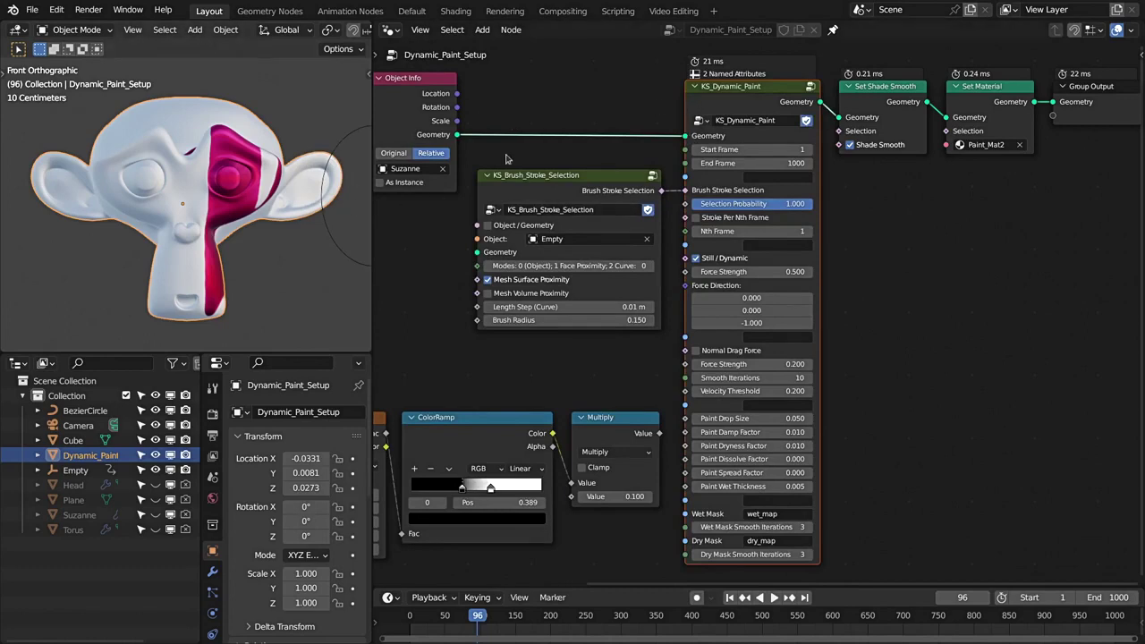
{"action": "left_click_drag", "start_coordinate": [472, 156], "coordinate": [527, 237]}
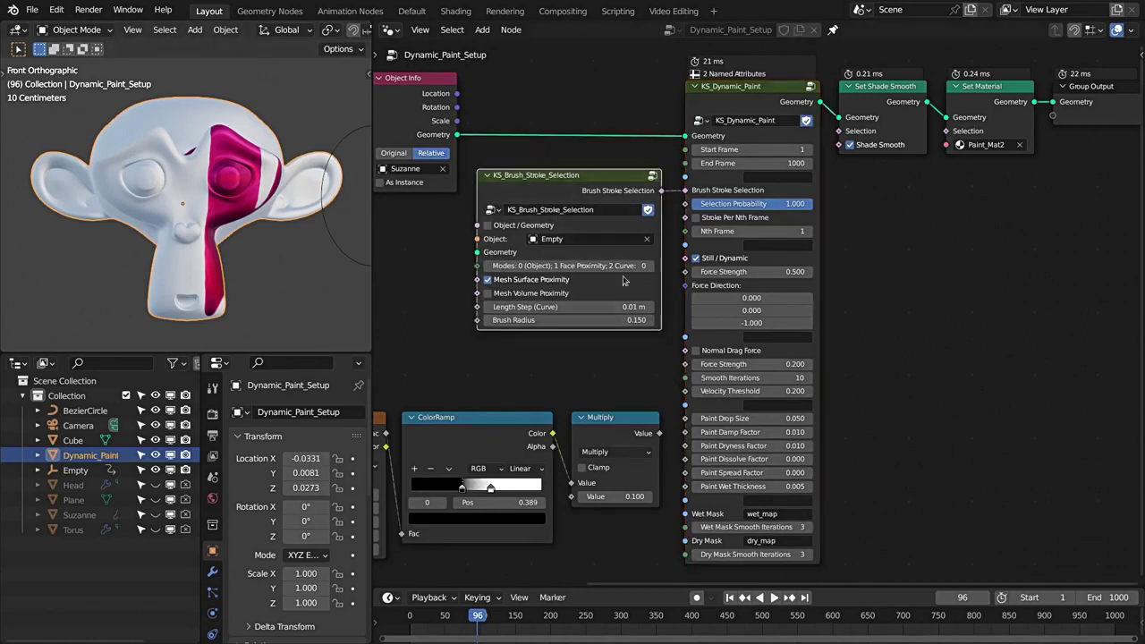
{"action": "left_click_drag", "start_coordinate": [553, 89], "coordinate": [821, 315]}
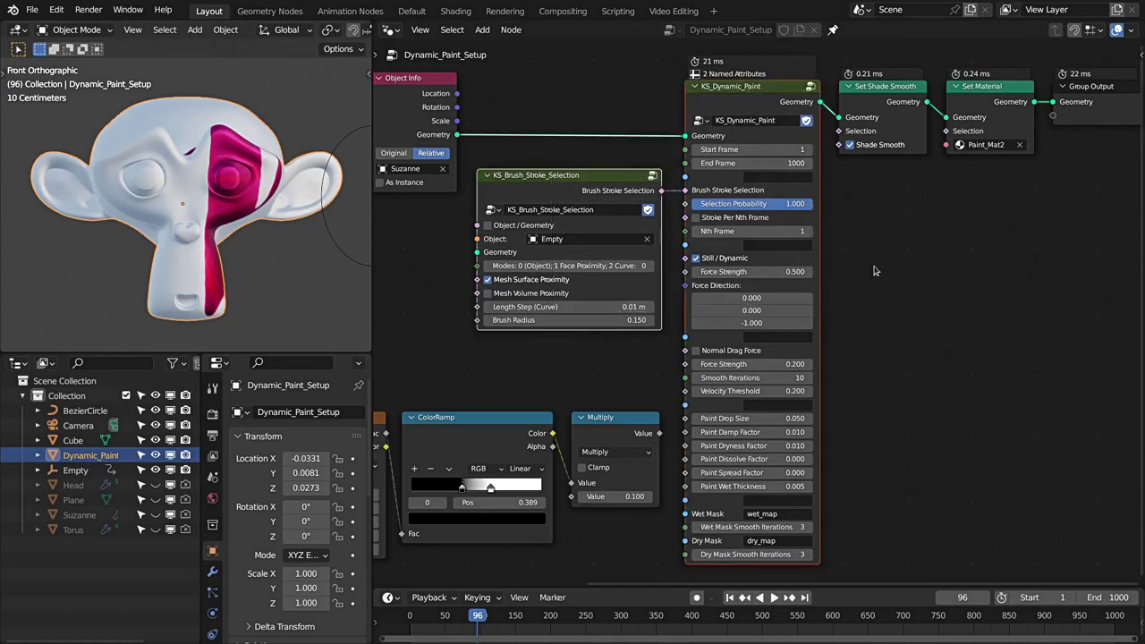
{"action": "key", "text": "shift+Left"}
Examine the object, mode, mesh proximity, length step and brush radius inputs of the KS_Brush_Stroke_Selection node.
{"action": "scroll", "coordinate": [599, 324], "scroll_direction": "up", "scroll_amount": 1}
{"action": "left_click_drag", "start_coordinate": [452, 126], "coordinate": [675, 352]}
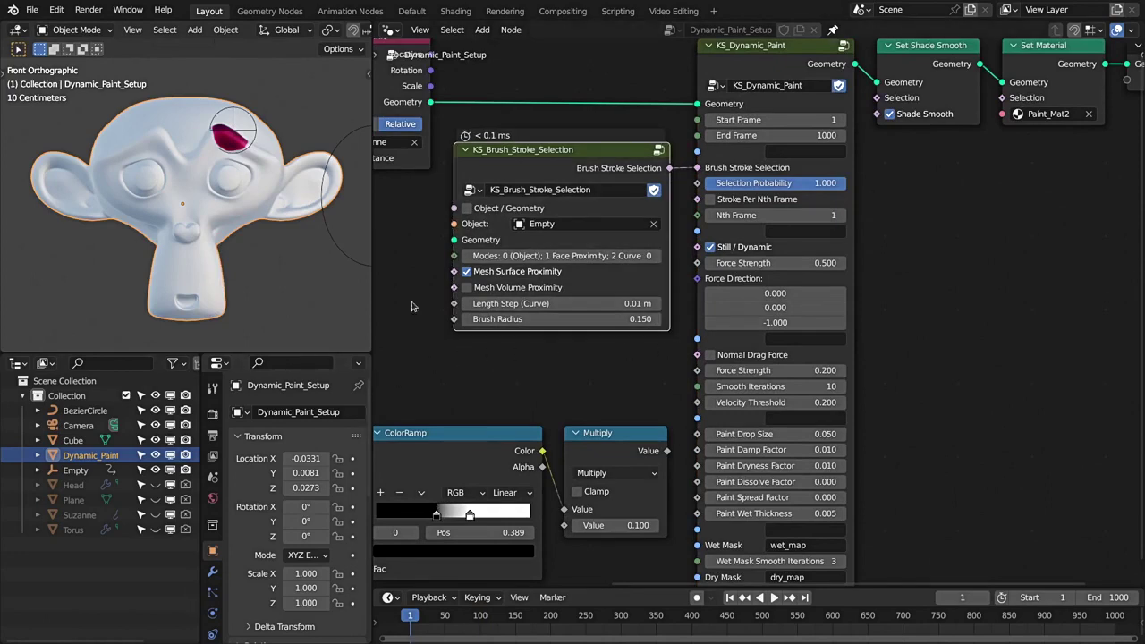
{"action": "left_click_drag", "start_coordinate": [449, 126], "coordinate": [687, 356]}
{"action": "scroll", "coordinate": [586, 346], "scroll_direction": "up", "scroll_amount": 3}
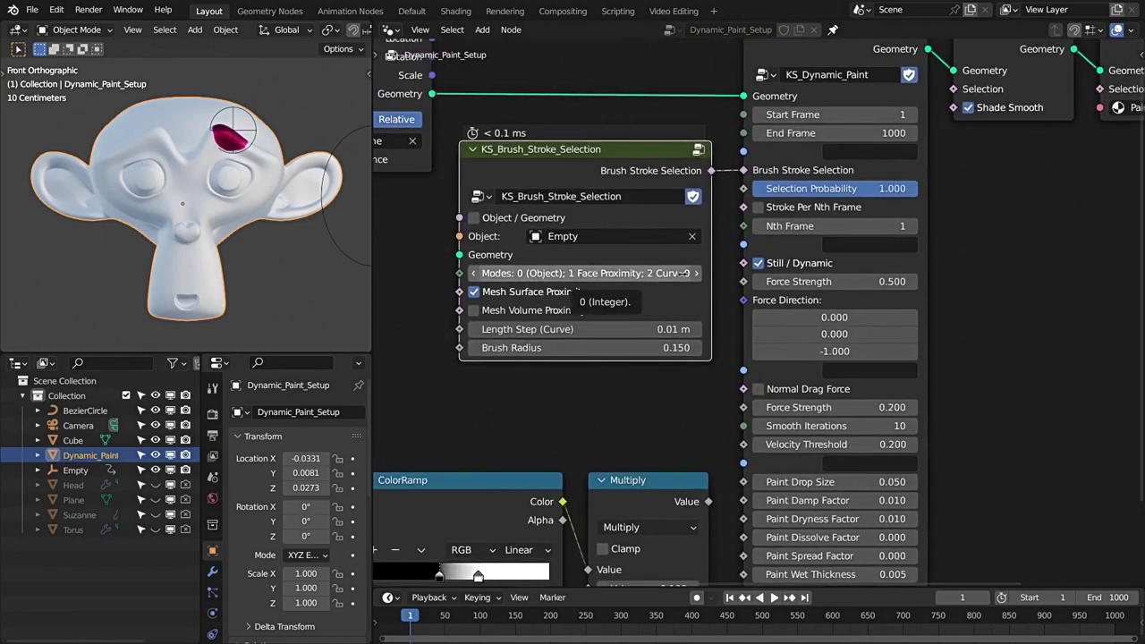
{"action": "left_click_drag", "start_coordinate": [423, 239], "coordinate": [719, 336]}
{"action": "middle_click_drag", "start_coordinate": [611, 402], "coordinate": [604, 387]}
{"action": "left_click_drag", "start_coordinate": [440, 382], "coordinate": [720, 337]}
{"action": "scroll", "coordinate": [537, 269], "scroll_direction": "down", "scroll_amount": 2}
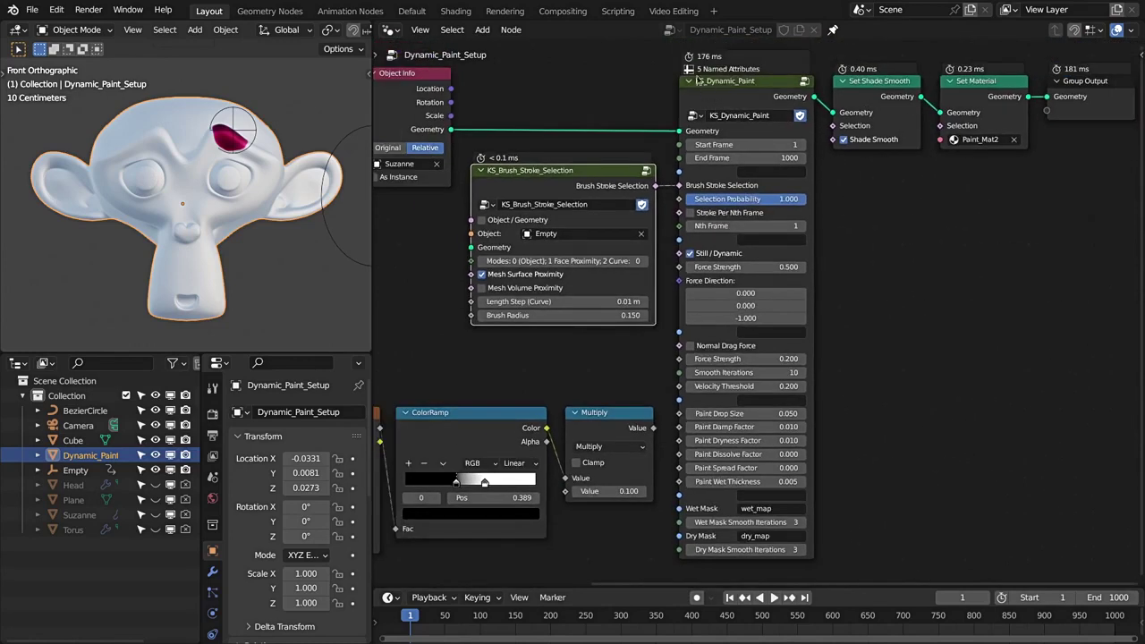
Examine the KS_Dynamic_Paint node, focusing on its brush stroke selection, selection probability and Nth-frame stroke inputs.
{"action": "left_click_drag", "start_coordinate": [663, 58], "coordinate": [792, 143]}
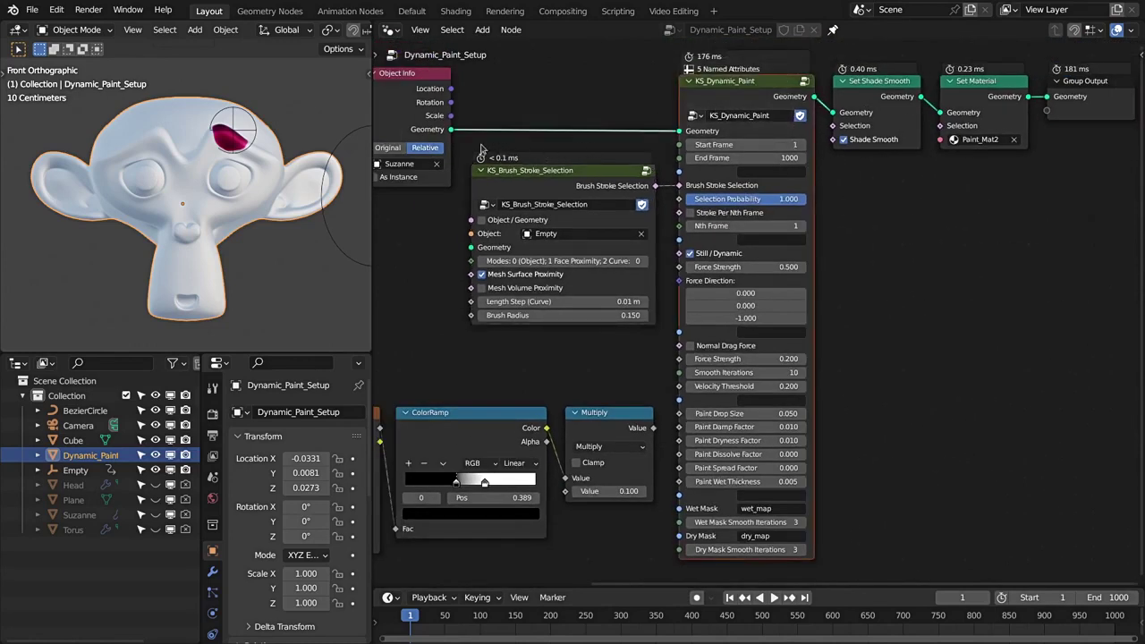
{"action": "left_click_drag", "start_coordinate": [467, 145], "coordinate": [653, 357]}
{"action": "left_click", "coordinate": [678, 82]}
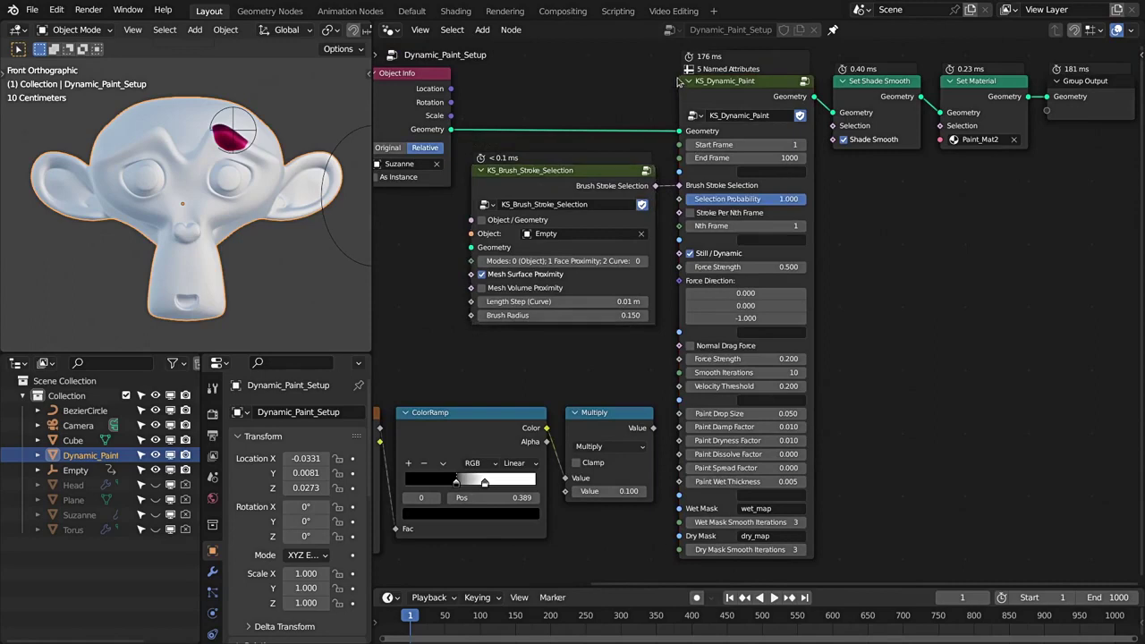
{"action": "left_click_drag", "start_coordinate": [678, 82], "coordinate": [830, 458]}
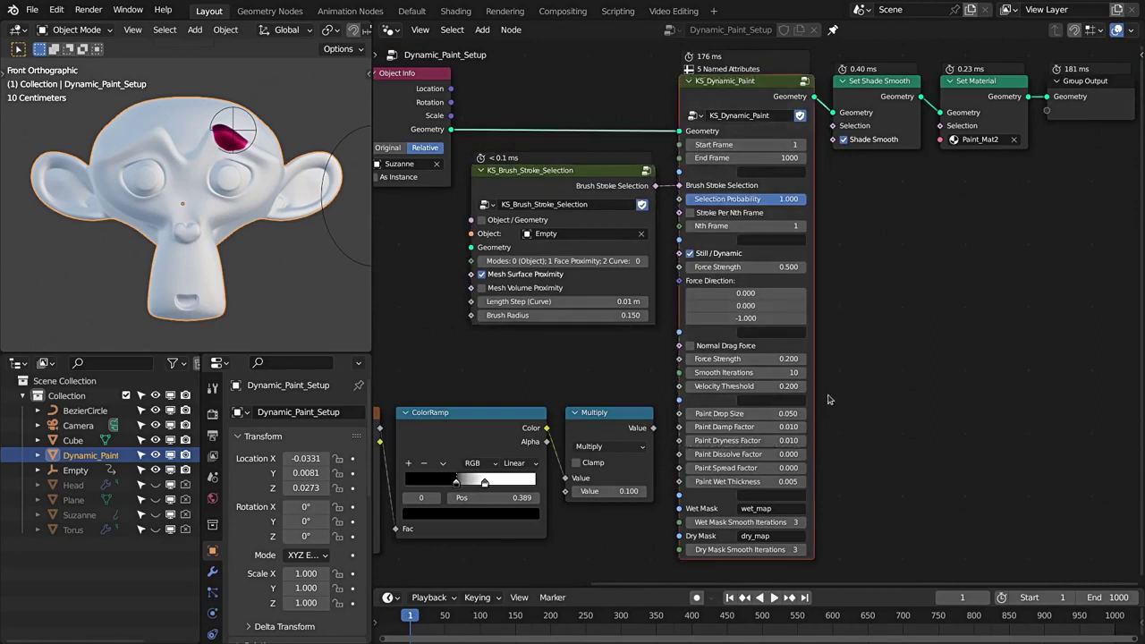
{"action": "key", "text": "KP_Decimal"}
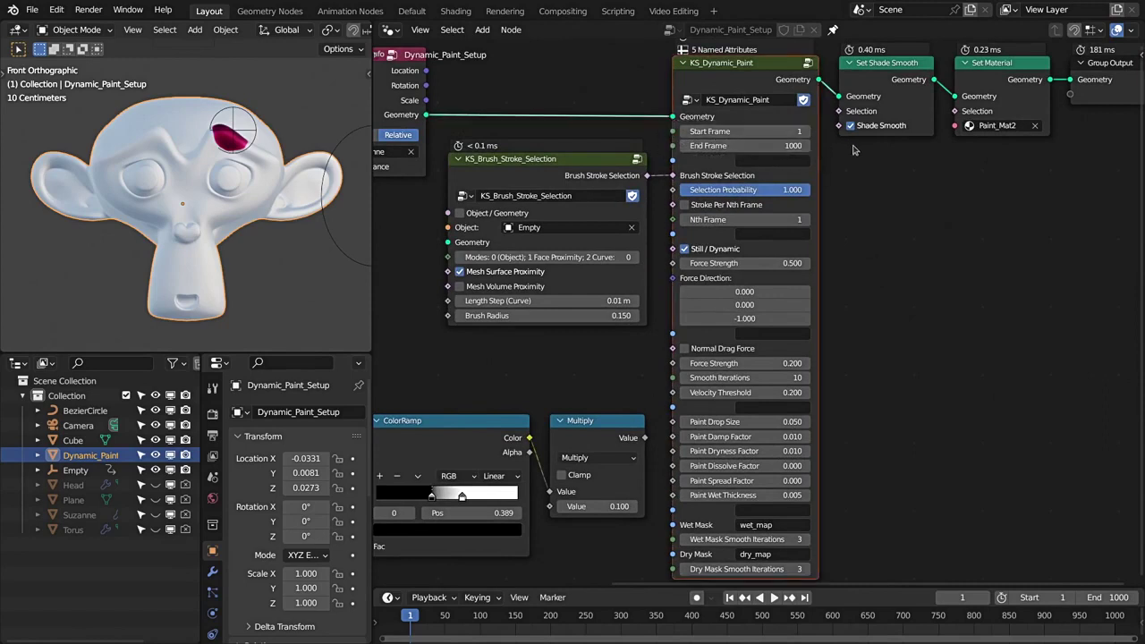
{"action": "left_click_drag", "start_coordinate": [855, 161], "coordinate": [679, 236]}
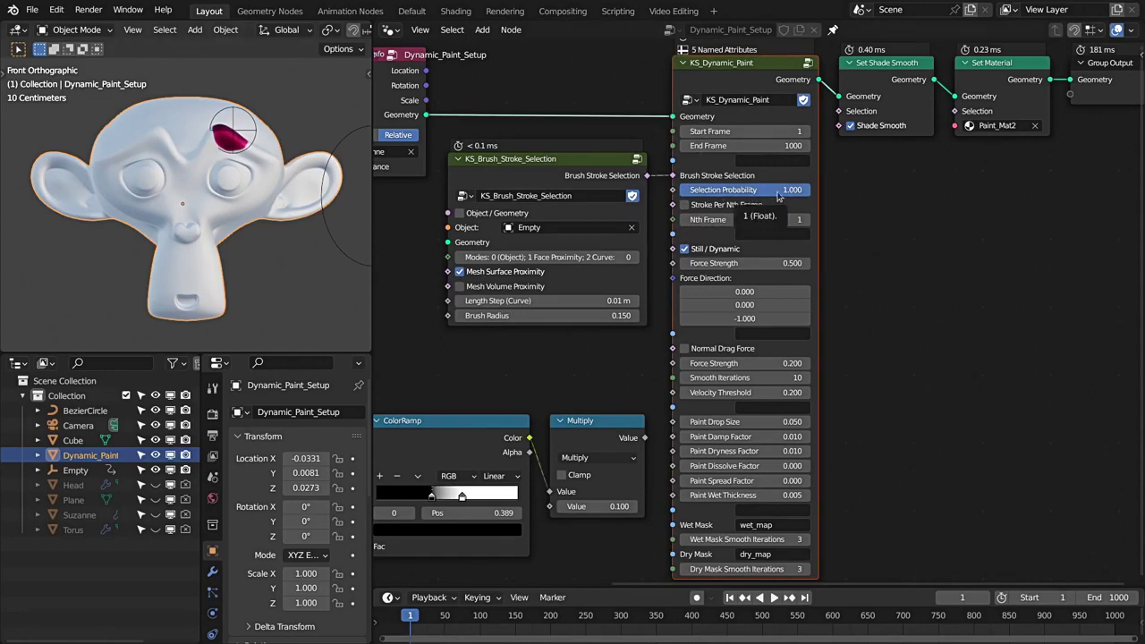
{"action": "left_click_drag", "start_coordinate": [905, 204], "coordinate": [680, 234]}
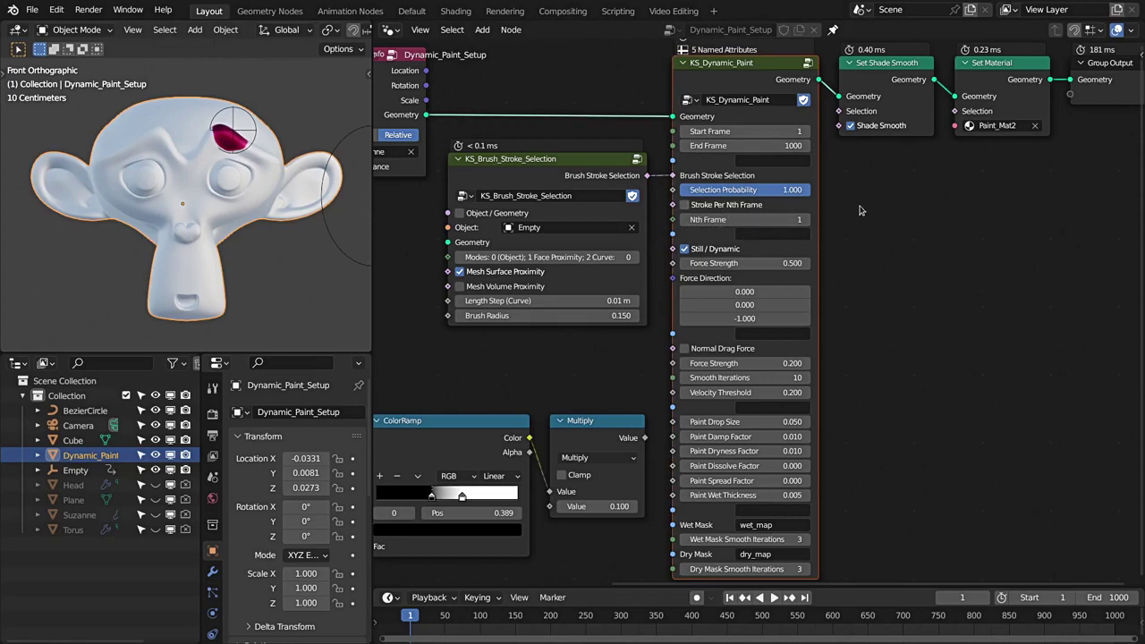
{"action": "left_click", "coordinate": [878, 205]}
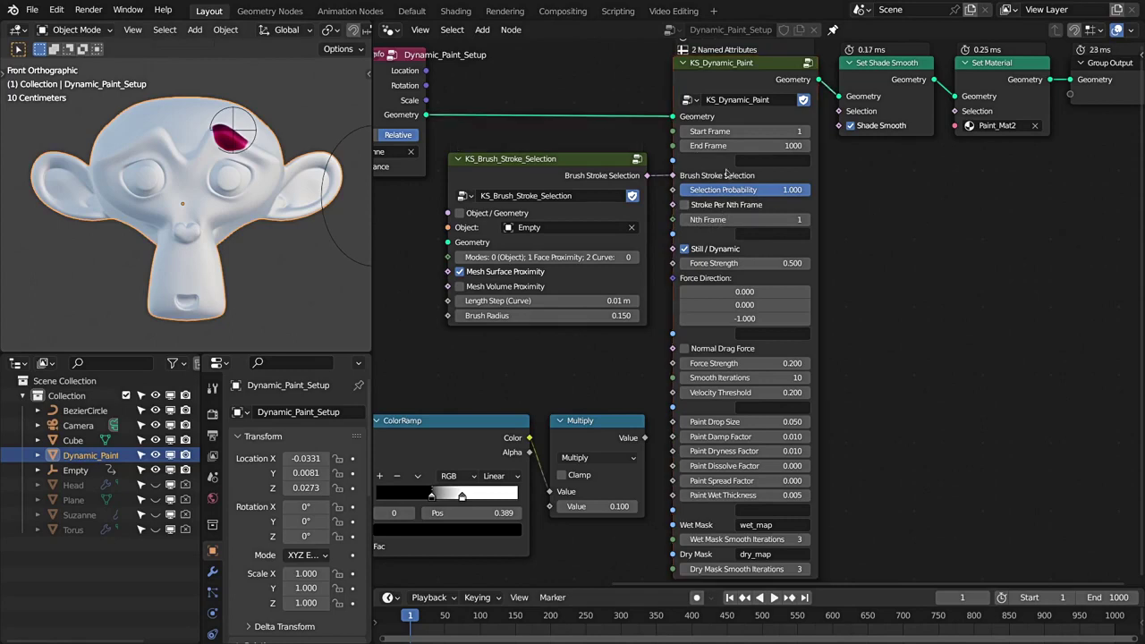
Try a Nth Frame value of 5 on the KS_Dynamic_Paint node and undo it.
{"action": "double_click", "coordinate": [734, 218]}
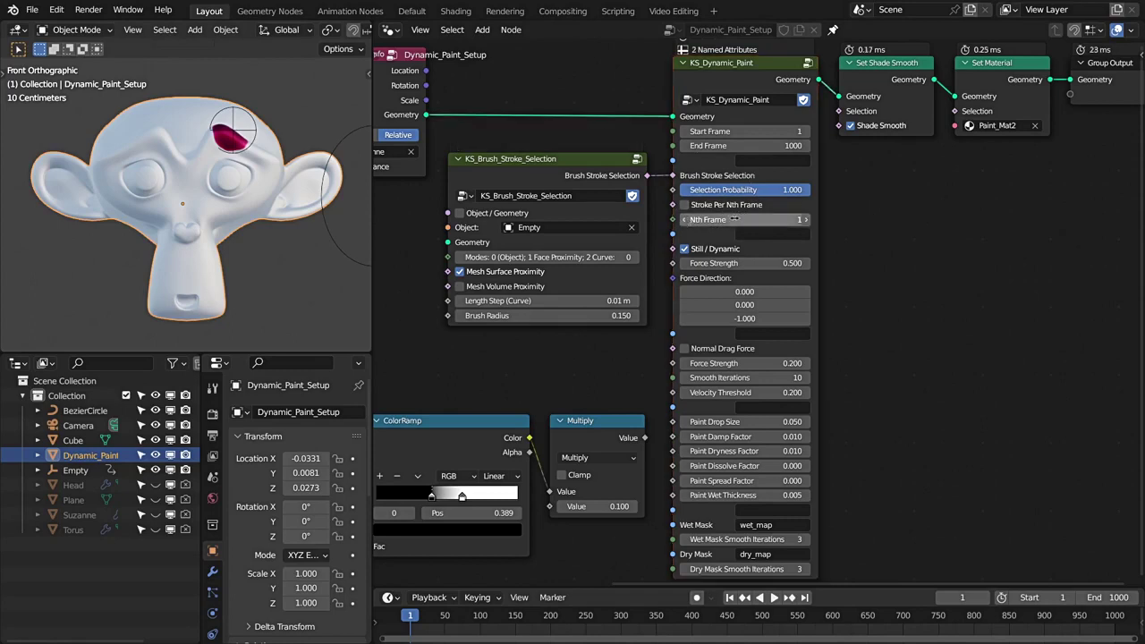
{"action": "type", "text": "5"}
{"action": "key", "text": "Return"}
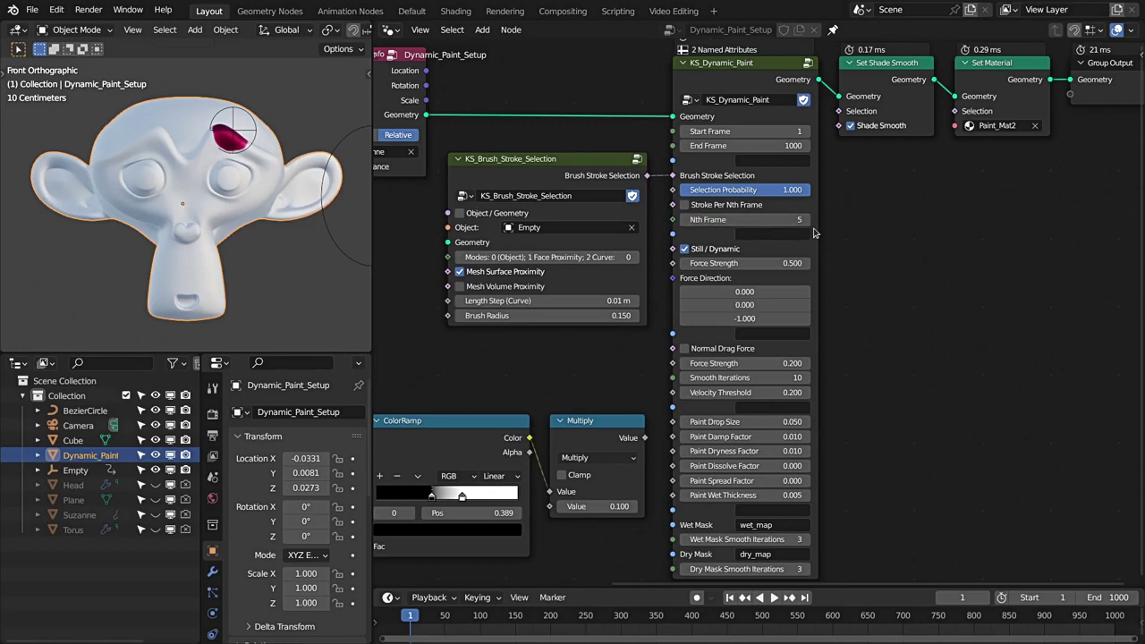
{"action": "key", "text": "ctrl+z"}
Play the paint simulation, turn off Still / Dynamic partway, then stop playback and turn the option back on.
{"action": "left_click_drag", "start_coordinate": [878, 235], "coordinate": [678, 340]}
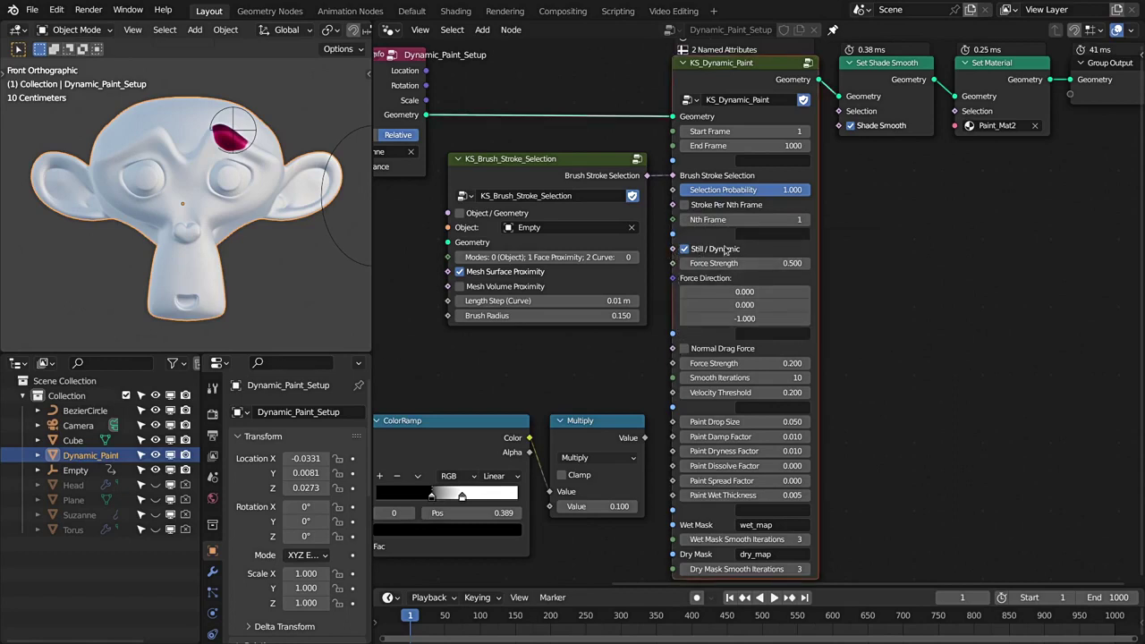
{"action": "key", "text": "space"}
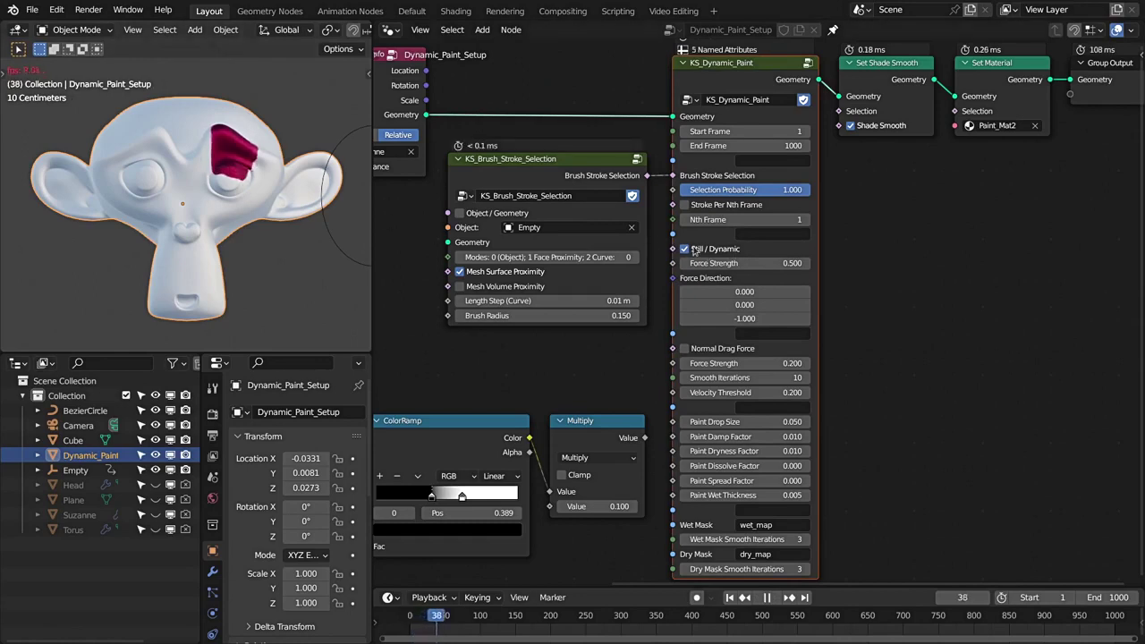
{"action": "left_click", "coordinate": [694, 251]}
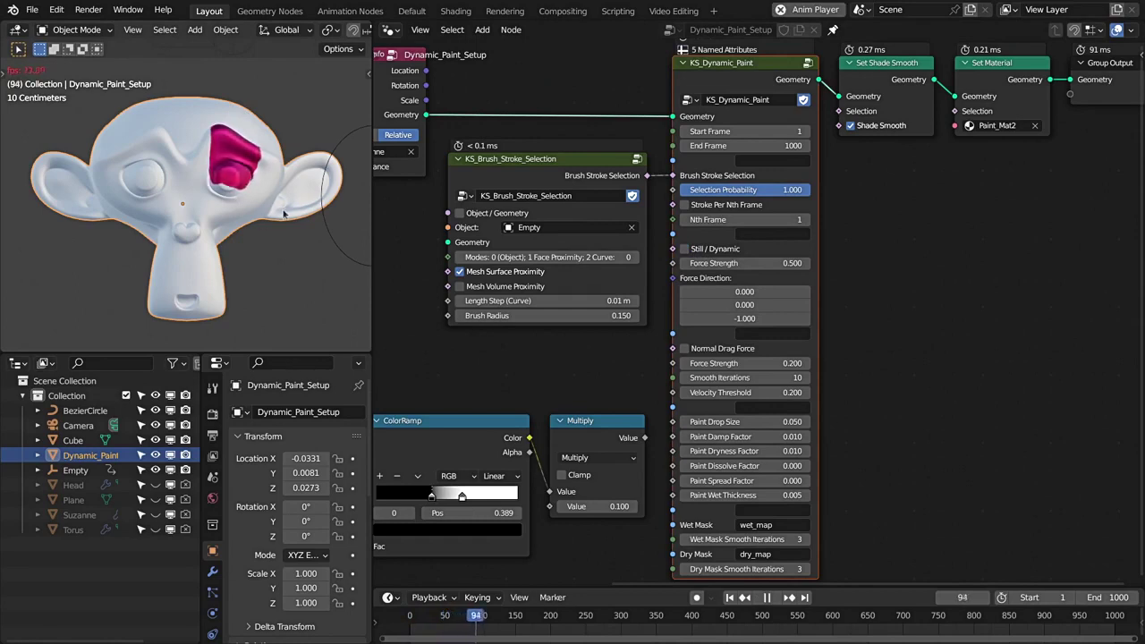
{"action": "key", "text": "space"}
{"action": "left_click", "coordinate": [685, 248]}
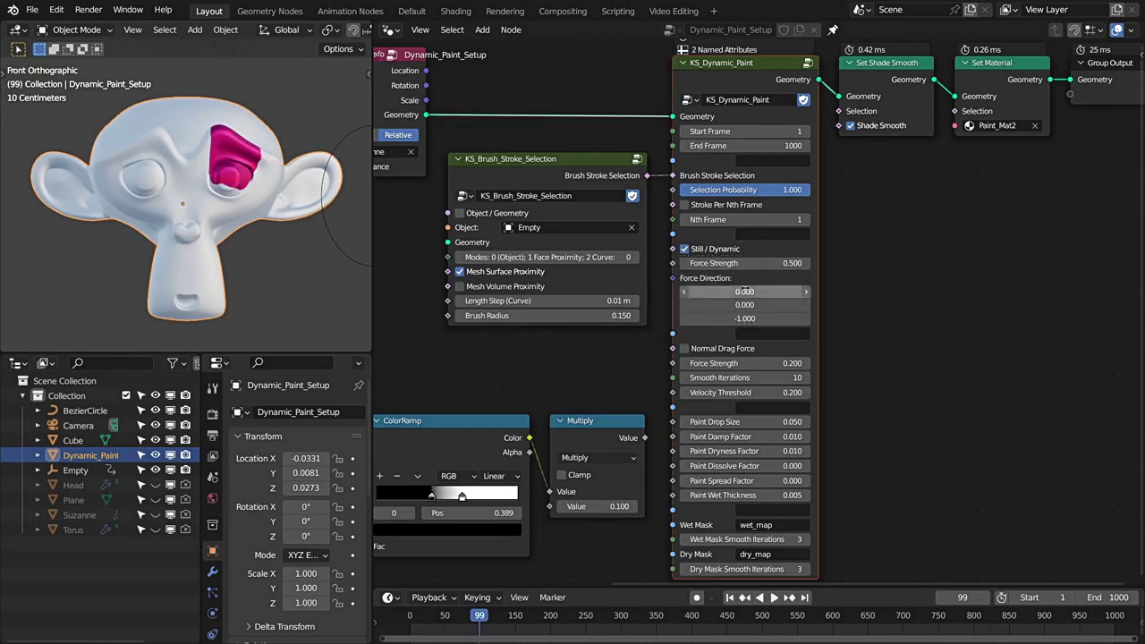
Examine the KS_Dynamic_Paint node's force direction, normal drag force, velocity threshold and paint factor inputs.
{"action": "middle_click_drag", "start_coordinate": [934, 280], "coordinate": [937, 265]}
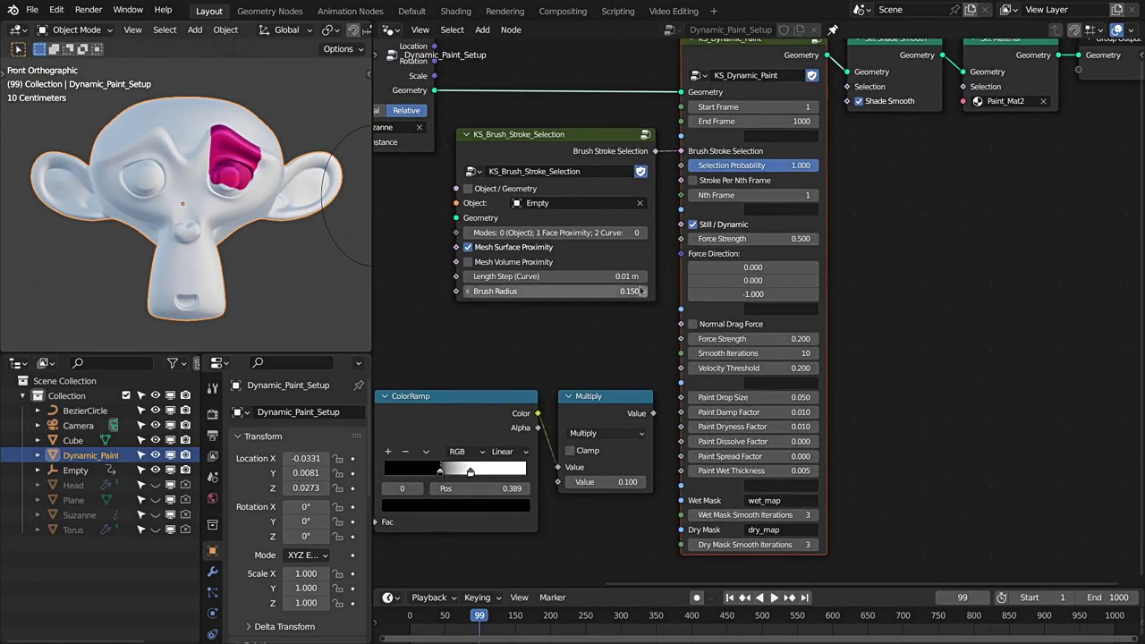
{"action": "middle_click_drag", "start_coordinate": [873, 328], "coordinate": [872, 322]}
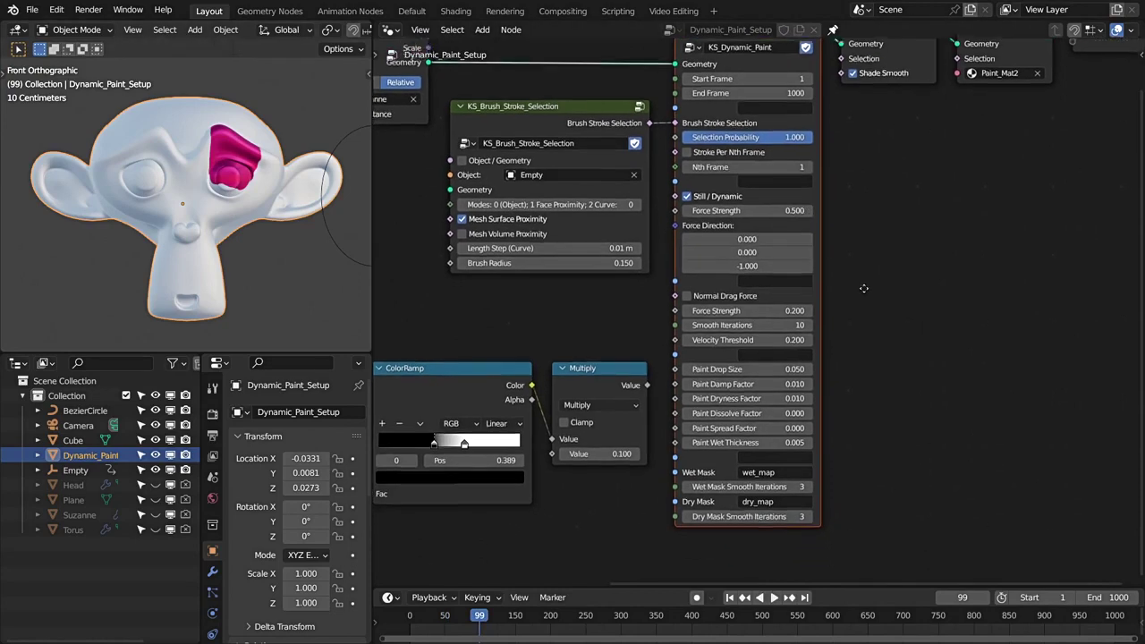
{"action": "left_click_drag", "start_coordinate": [890, 304], "coordinate": [665, 378]}
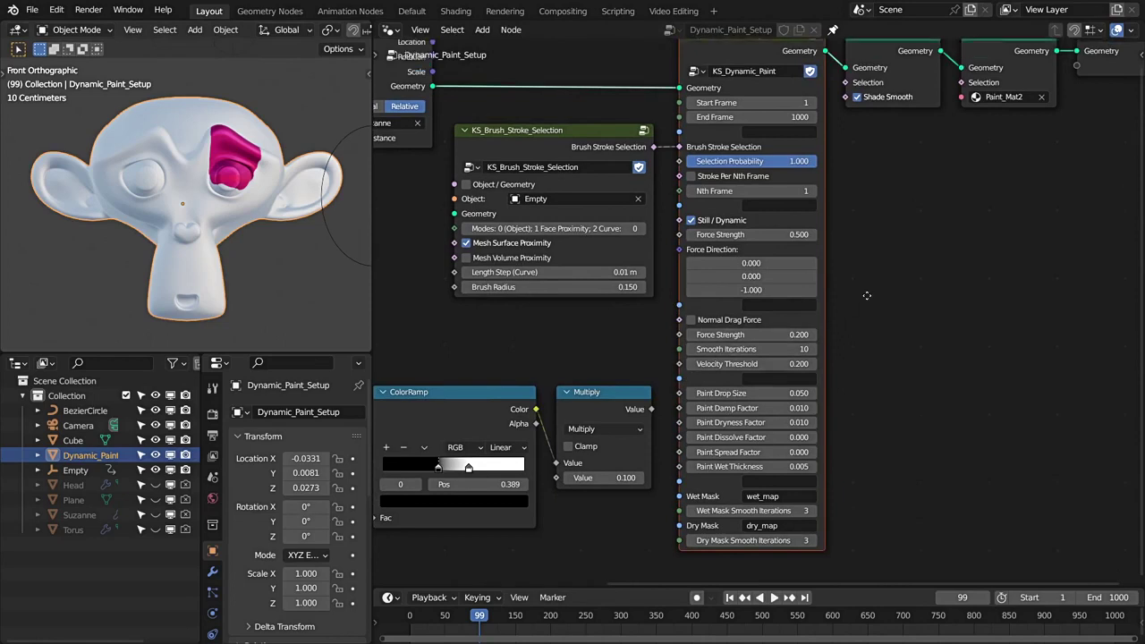
{"action": "middle_click_drag", "start_coordinate": [847, 313], "coordinate": [850, 329]}
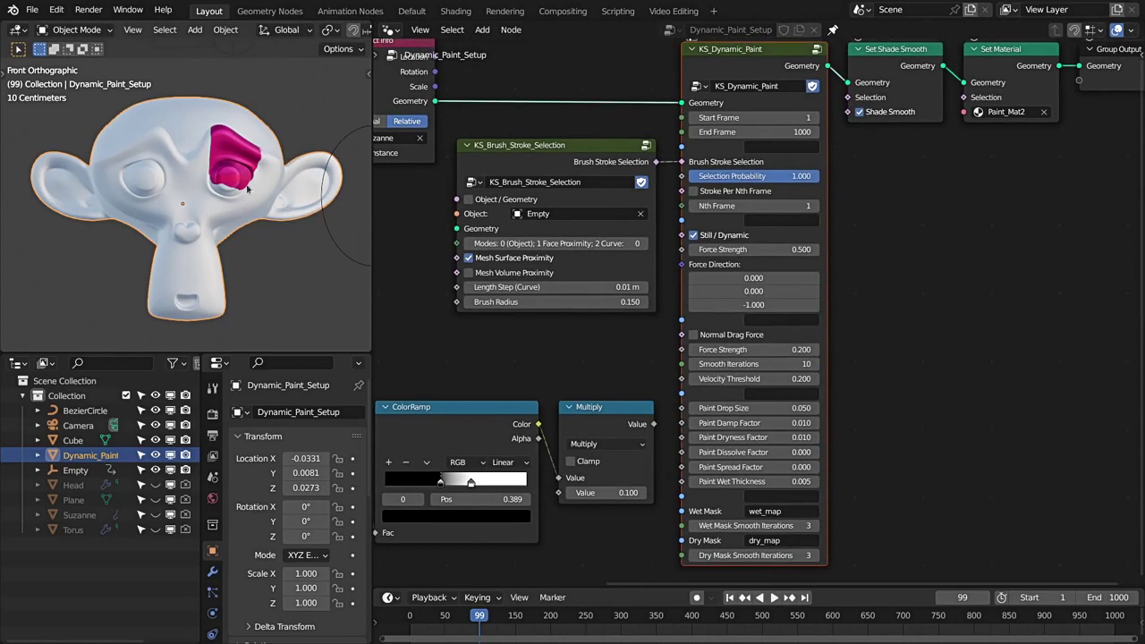
{"action": "left_click_drag", "start_coordinate": [666, 259], "coordinate": [851, 324]}
{"action": "left_click_drag", "start_coordinate": [650, 327], "coordinate": [848, 390]}
{"action": "left_click_drag", "start_coordinate": [657, 374], "coordinate": [866, 387]}
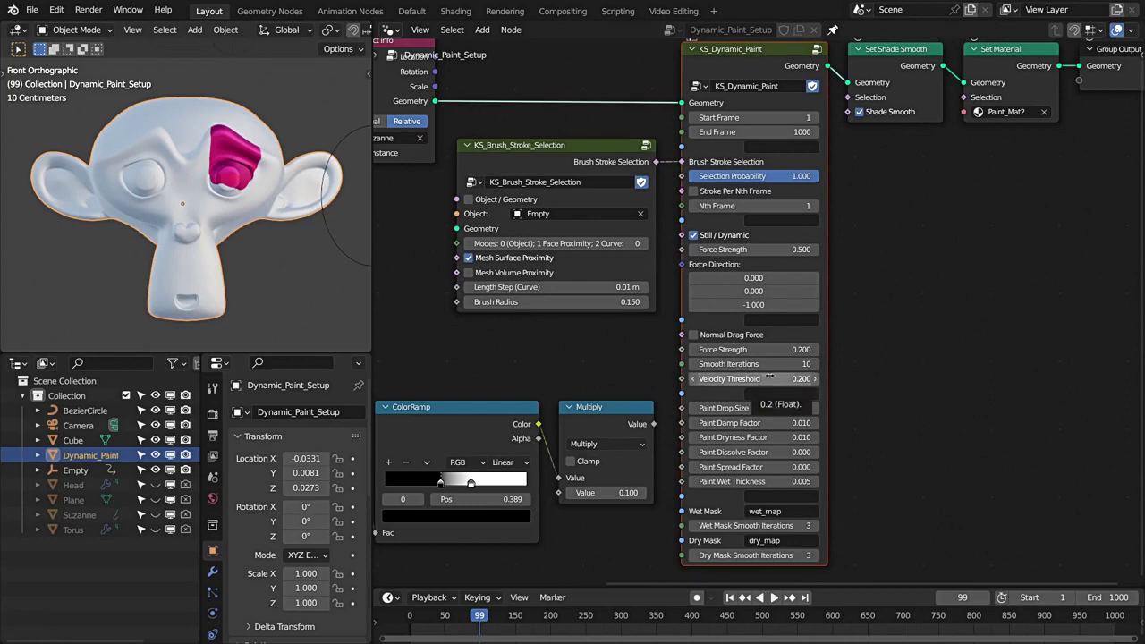
{"action": "middle_click_drag", "start_coordinate": [900, 402], "coordinate": [881, 331]}
{"action": "mouse_move", "coordinate": [879, 324]}
{"action": "left_mouse_down"}
{"action": "mouse_move", "coordinate": [633, 426]}
{"action": "mouse_move", "coordinate": [644, 427]}
{"action": "left_mouse_up"}
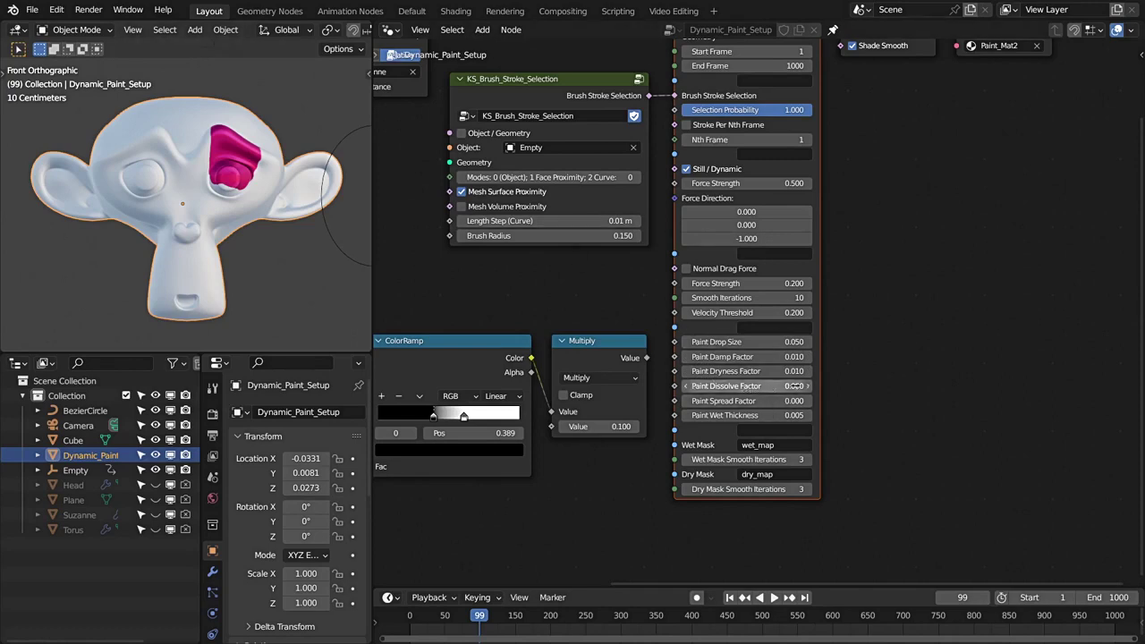
{"action": "left_click_drag", "start_coordinate": [796, 385], "coordinate": [696, 387]}
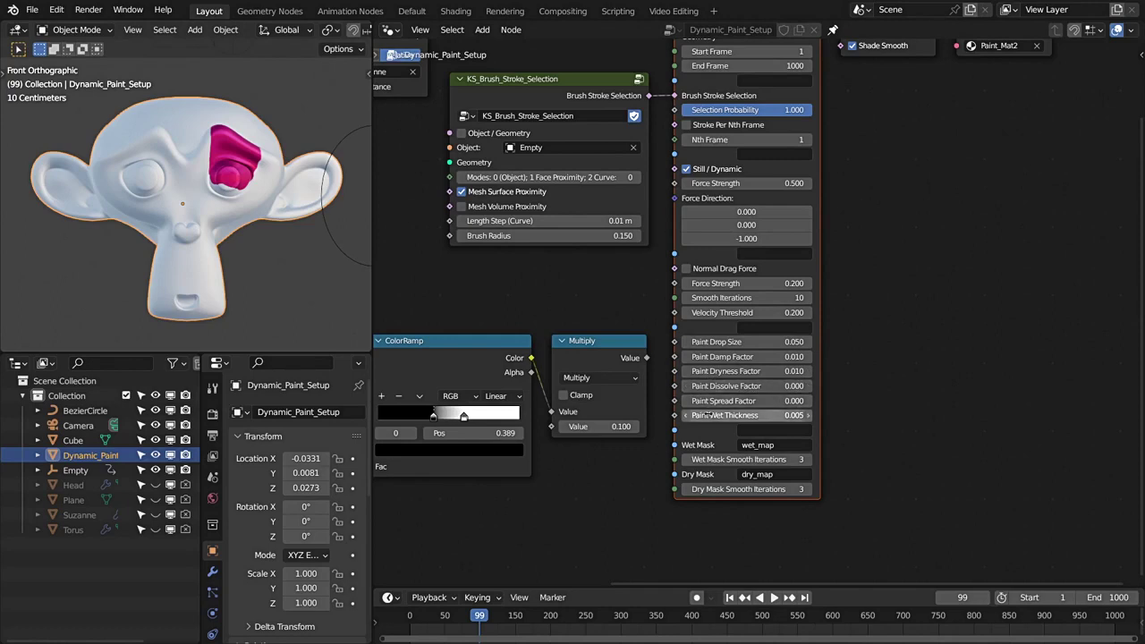
{"action": "left_click_drag", "start_coordinate": [664, 397], "coordinate": [838, 414]}
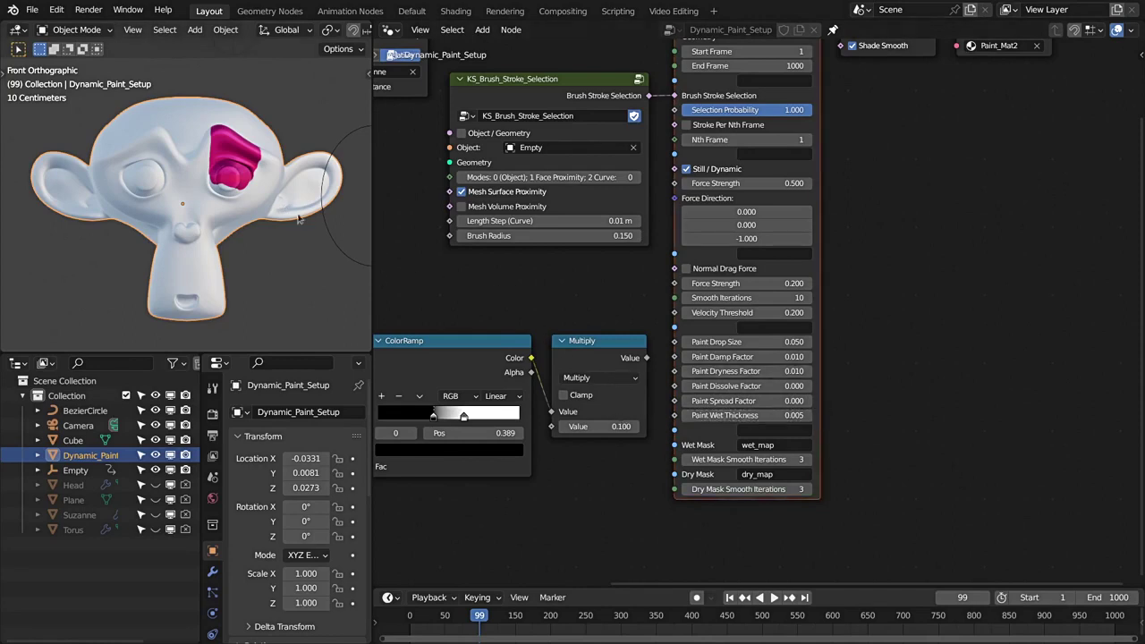
Replay the paint simulation from frame 1 to frame 165, inspecting the flow over the monkey head from several angles.
{"action": "key", "text": "Escape"}
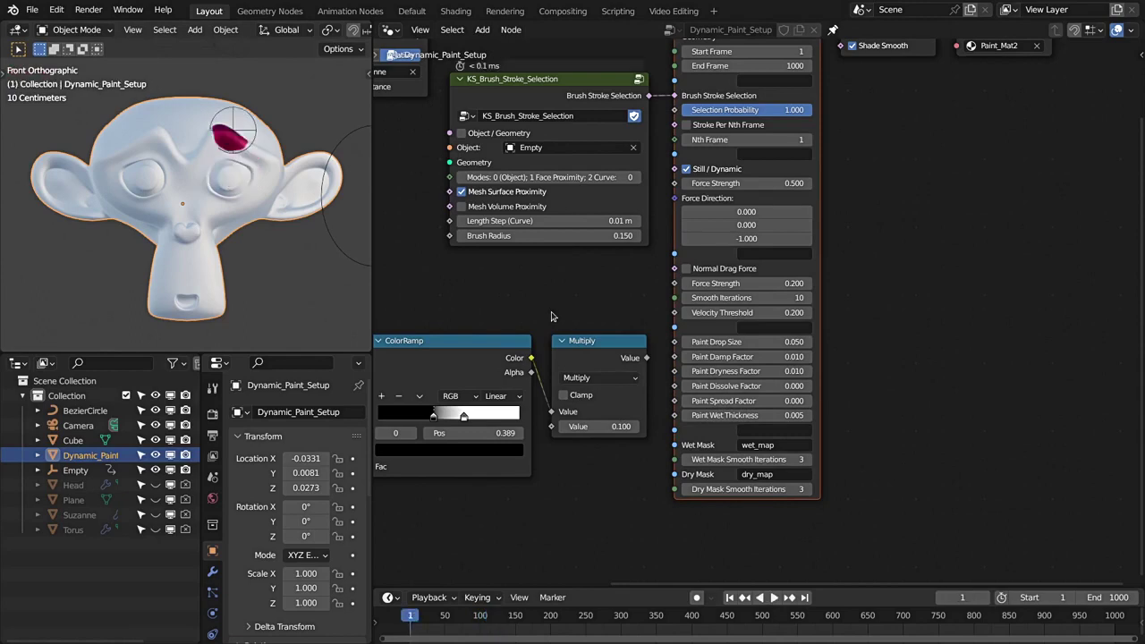
{"action": "key", "text": "space"}
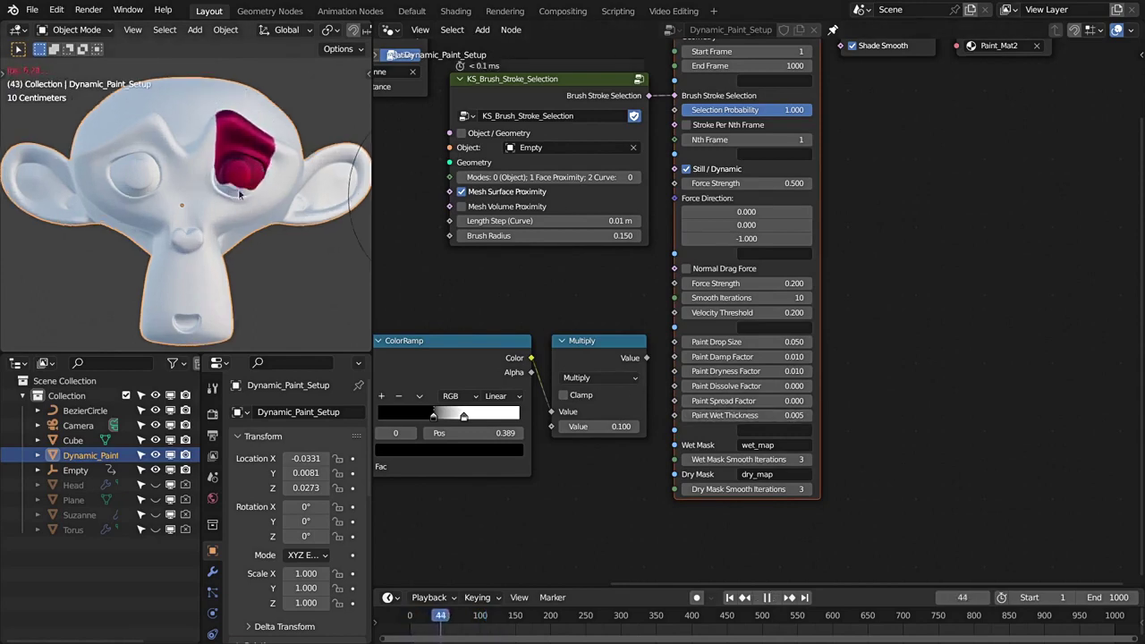
{"action": "key", "text": "space"}
{"action": "mouse_move", "coordinate": [267, 212]}
{"action": "middle_mouse_down"}
{"action": "mouse_move", "coordinate": [157, 217]}
{"action": "mouse_move", "coordinate": [152, 198]}
{"action": "mouse_move", "coordinate": [257, 214]}
{"action": "mouse_move", "coordinate": [230, 203]}
{"action": "mouse_move", "coordinate": [255, 234]}
{"action": "mouse_move", "coordinate": [238, 229]}
{"action": "mouse_move", "coordinate": [208, 171]}
{"action": "mouse_move", "coordinate": [224, 215]}
{"action": "mouse_move", "coordinate": [253, 198]}
{"action": "middle_mouse_up"}
{"action": "scroll", "coordinate": [170, 212], "scroll_direction": "up", "scroll_amount": 5}
{"action": "scroll", "coordinate": [154, 219], "scroll_direction": "down", "scroll_amount": 3}
{"action": "key", "text": "space"}
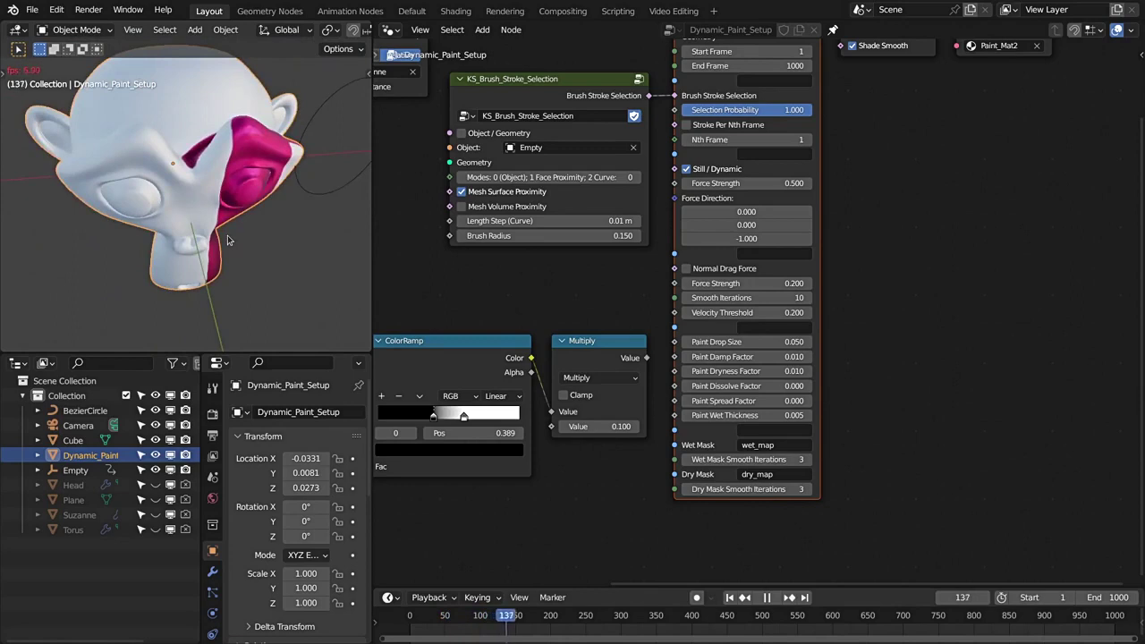
{"action": "key", "text": "KP_3"}
{"action": "key", "text": "KP_1"}
{"action": "scroll", "coordinate": [225, 150], "scroll_direction": "up", "scroll_amount": 5}
{"action": "key", "text": "space"}
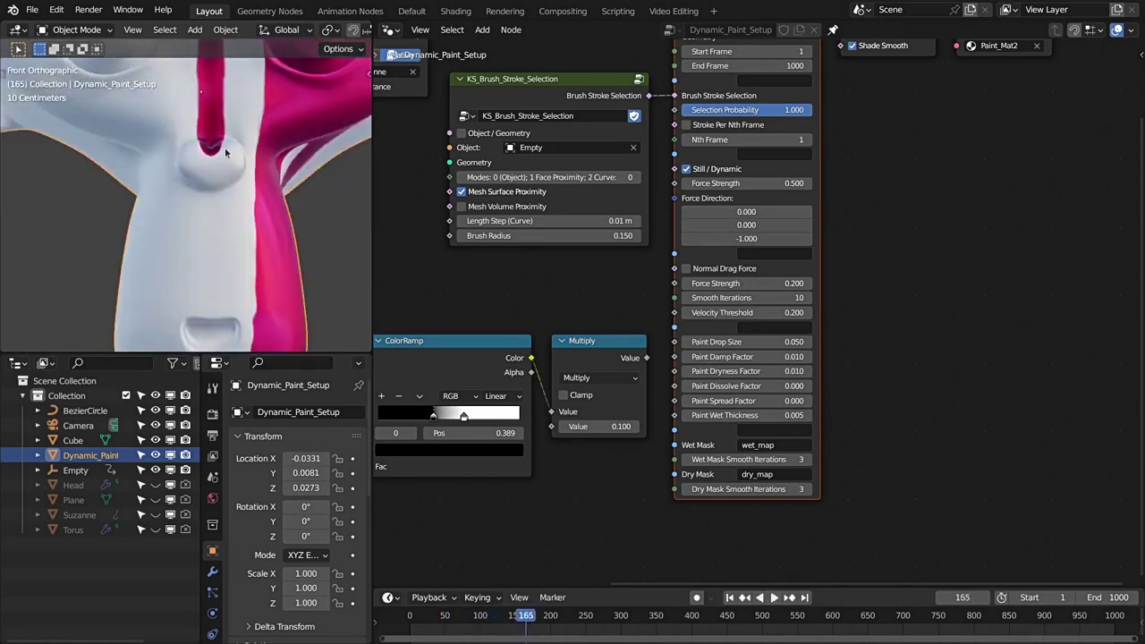
Inspect the wet paint's thickness around the nose in a close-up right view while playing a few more frames.
{"action": "key", "text": "KP_3"}
{"action": "scroll", "coordinate": [317, 245], "scroll_direction": "up", "scroll_amount": 5}
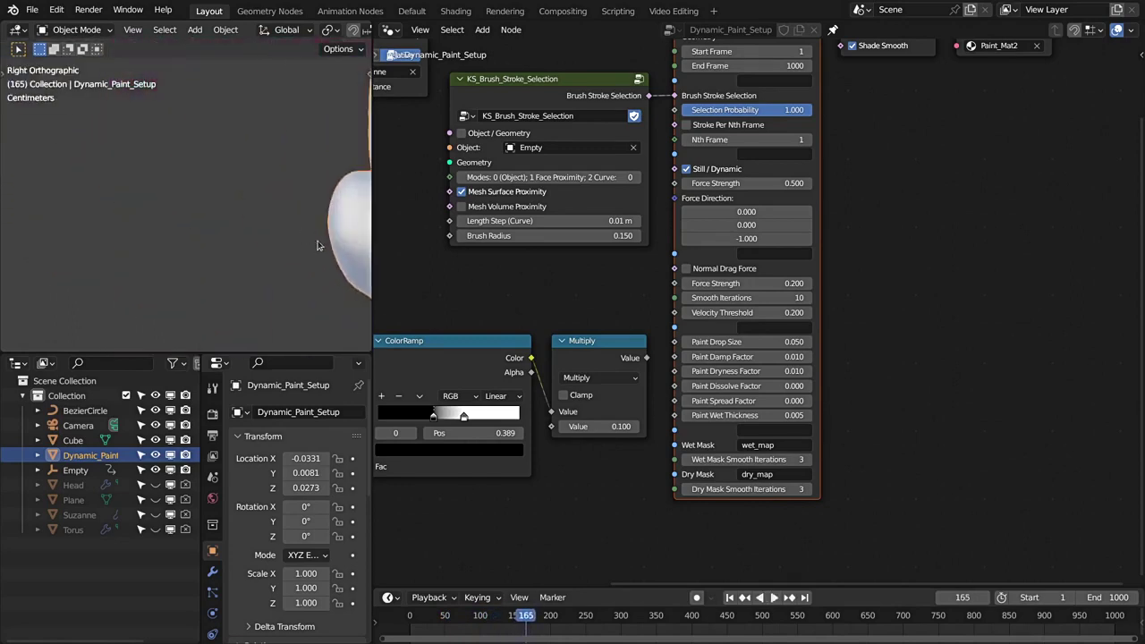
{"action": "middle_click_drag", "start_coordinate": [317, 245], "coordinate": [179, 186], "text": "shift"}
{"action": "key", "text": "space"}
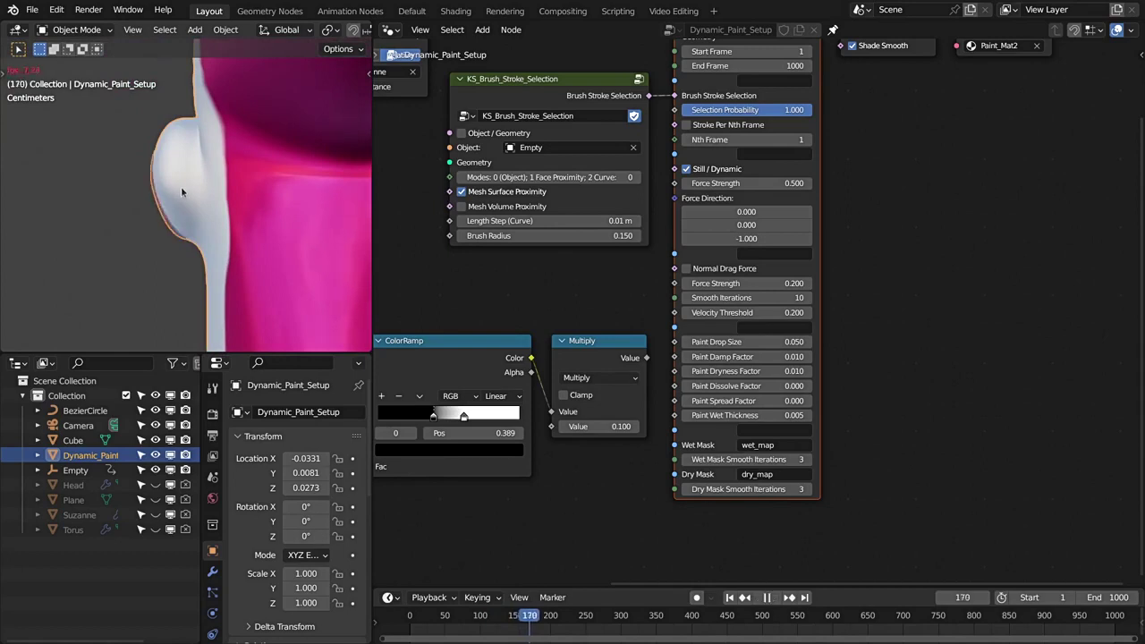
{"action": "key", "text": "space"}
Try a Paint Wet Thickness of 0.01 on the KS_Dynamic_Paint node, and set it back to 0.005.
{"action": "double_click", "coordinate": [779, 415]}
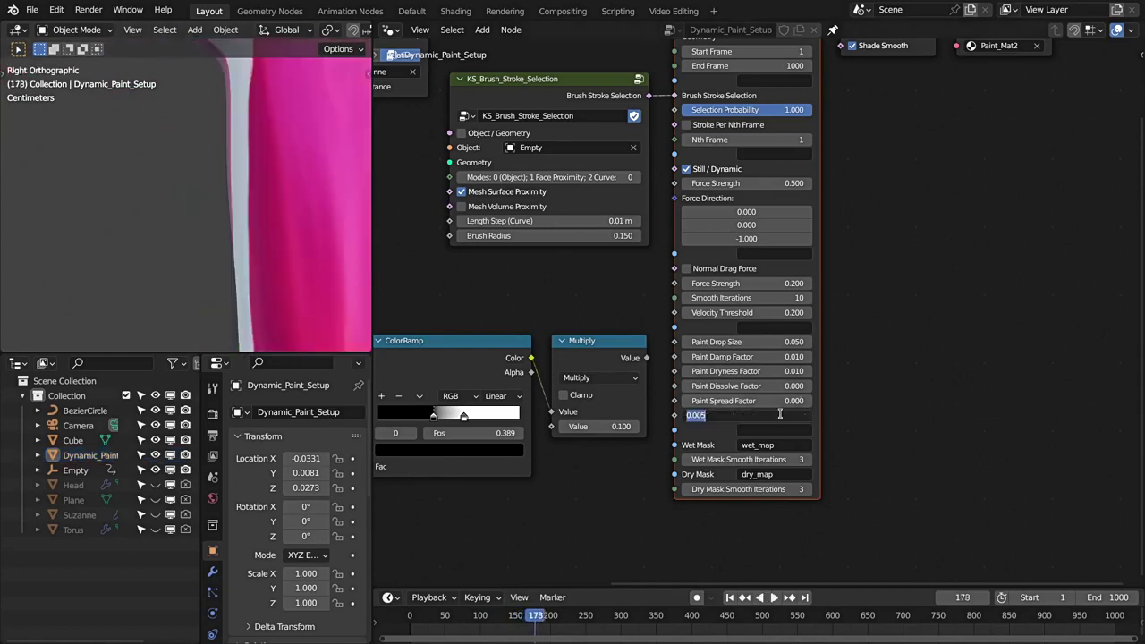
{"action": "key", "text": "ctrl+a"}
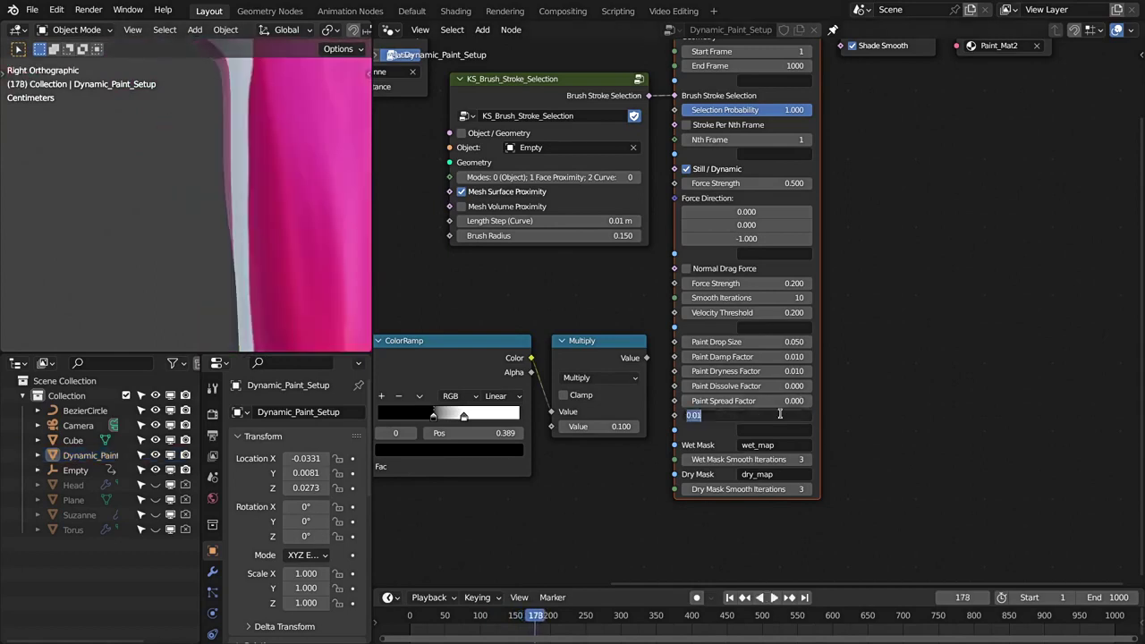
{"action": "type", "text": "0.005"}
{"action": "key", "text": "Return"}
Review Paint_Mat2's wet_map and dry_map shader nodes in the Shading workspace with the head in front view, and return to Layout.
{"action": "scroll", "coordinate": [273, 175], "scroll_direction": "down", "scroll_amount": 4}
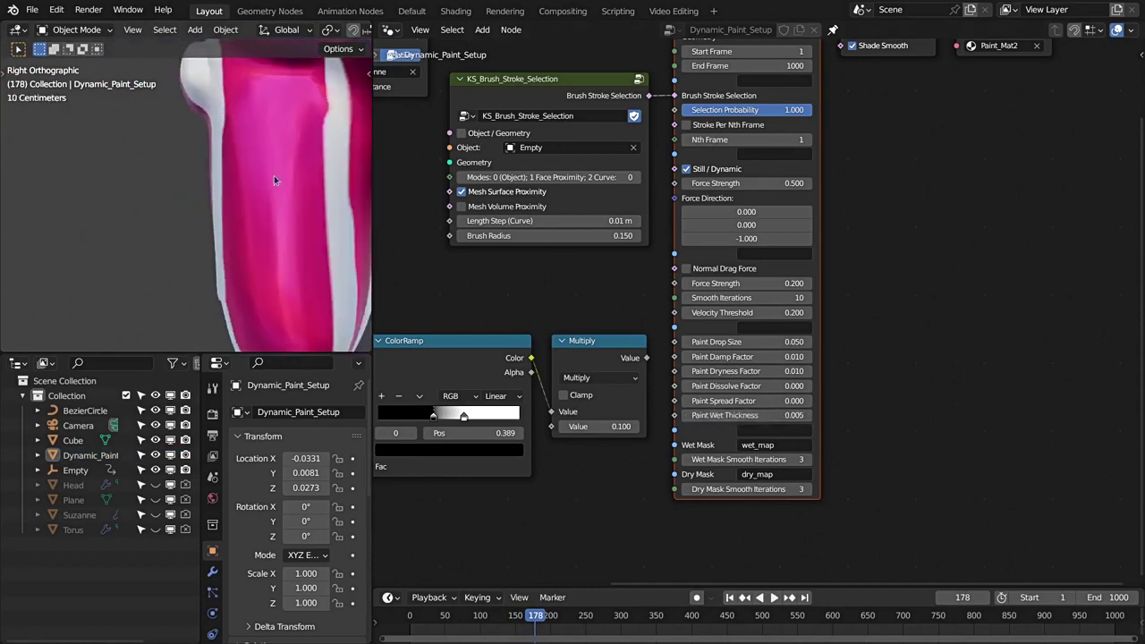
{"action": "key", "text": "KP_1"}
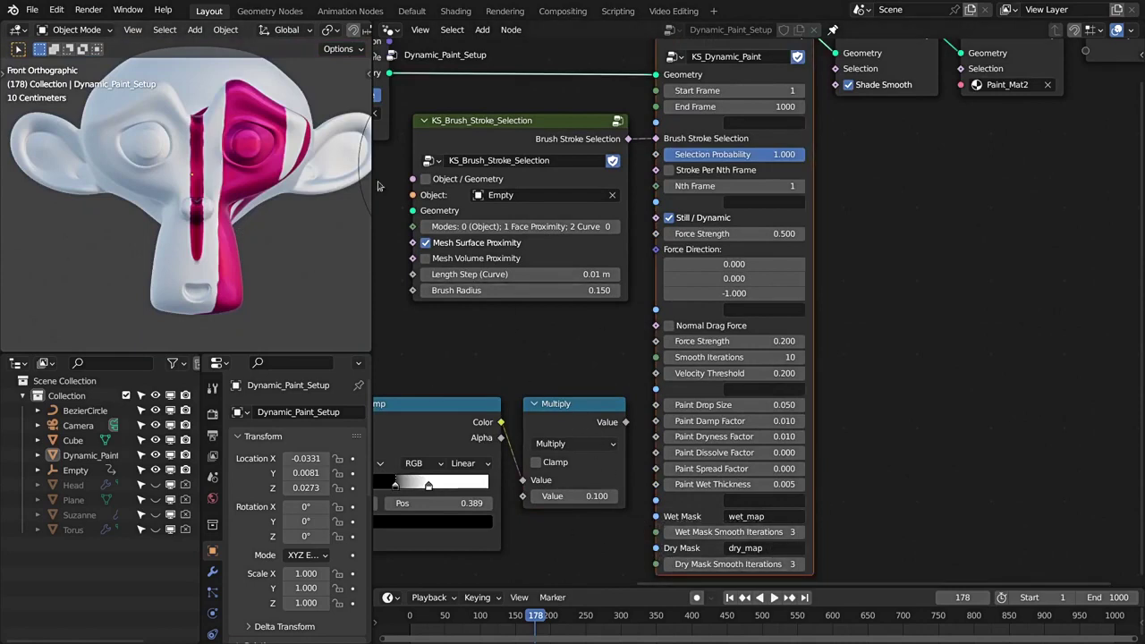
{"action": "left_click", "coordinate": [455, 11]}
{"action": "key", "text": "z"}
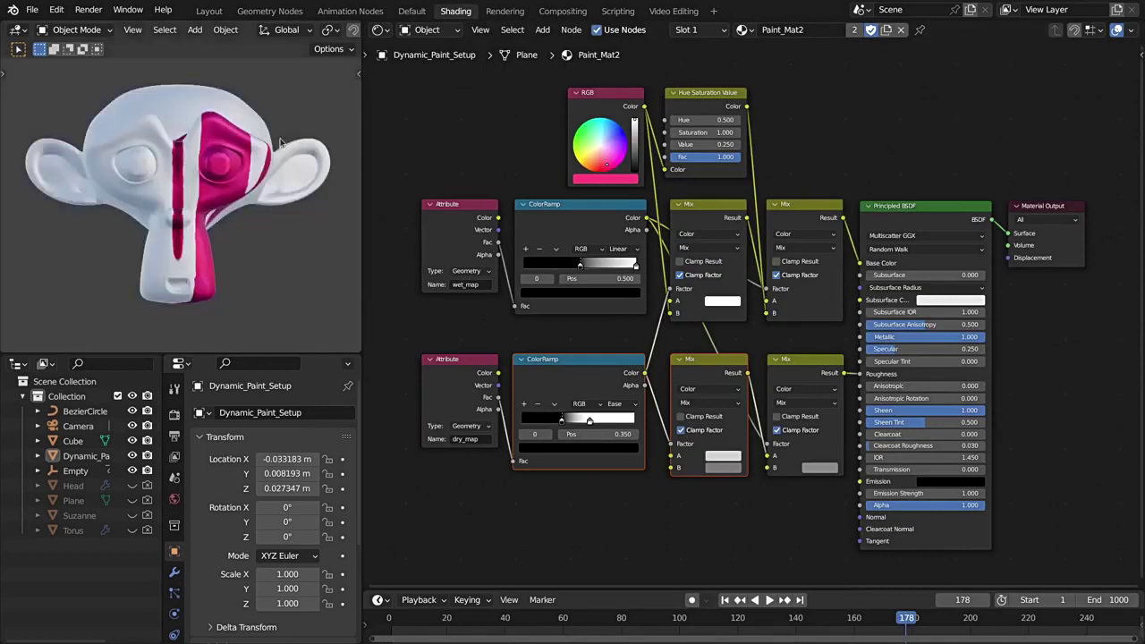
{"action": "scroll", "coordinate": [553, 234], "scroll_direction": "up", "scroll_amount": 3}
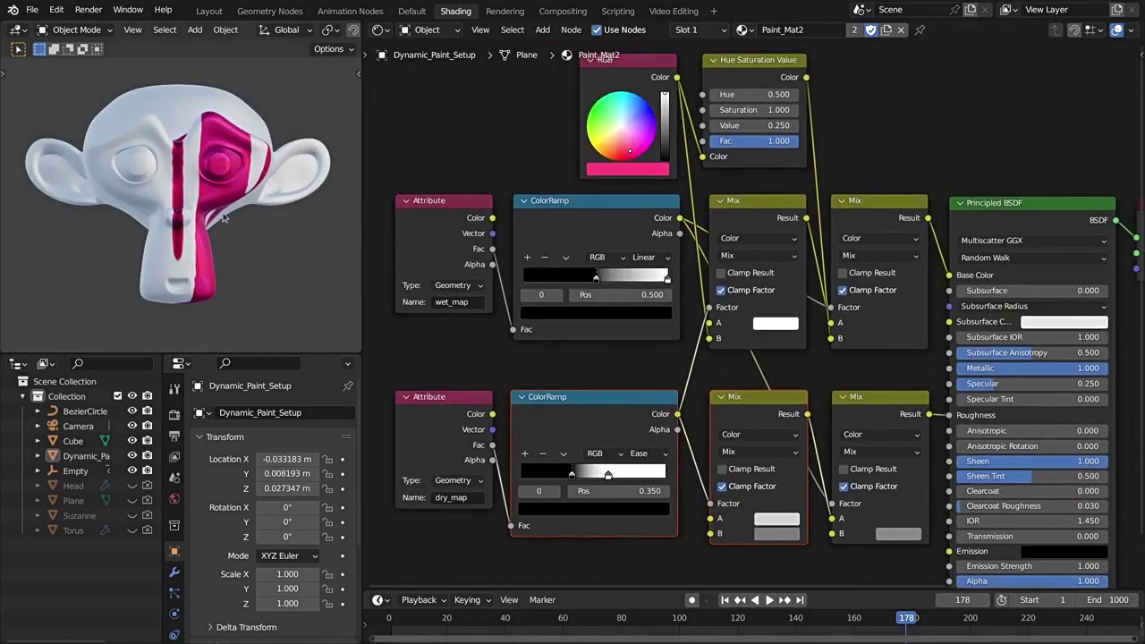
{"action": "scroll", "coordinate": [156, 176], "scroll_direction": "up", "scroll_amount": 1}
{"action": "scroll", "coordinate": [453, 380], "scroll_direction": "down", "scroll_amount": 1}
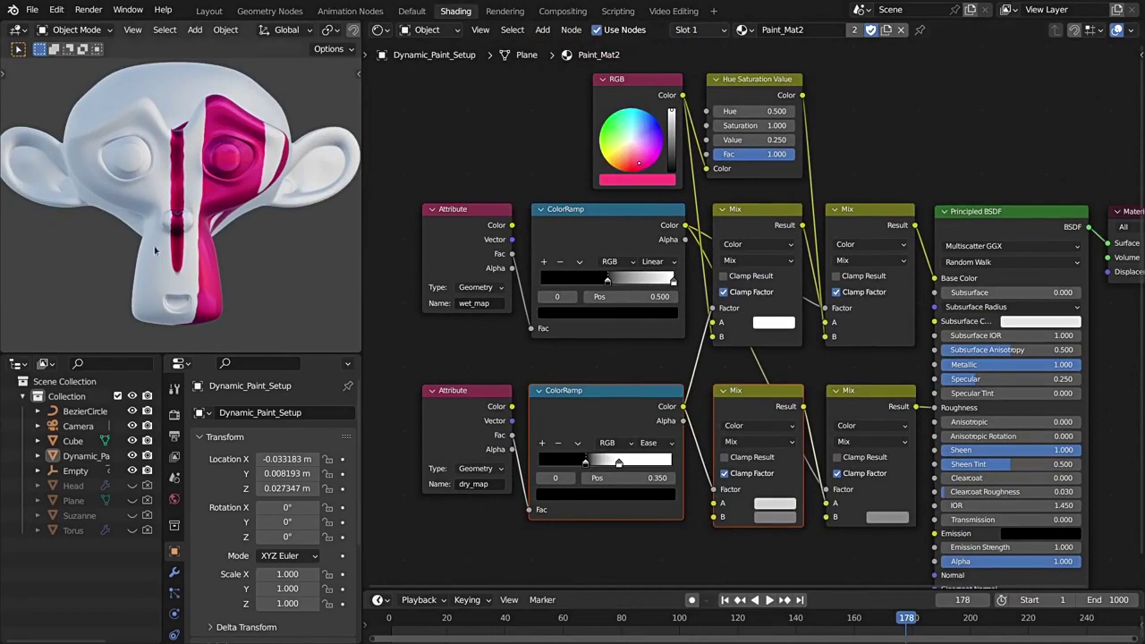
{"action": "left_click", "coordinate": [208, 10]}
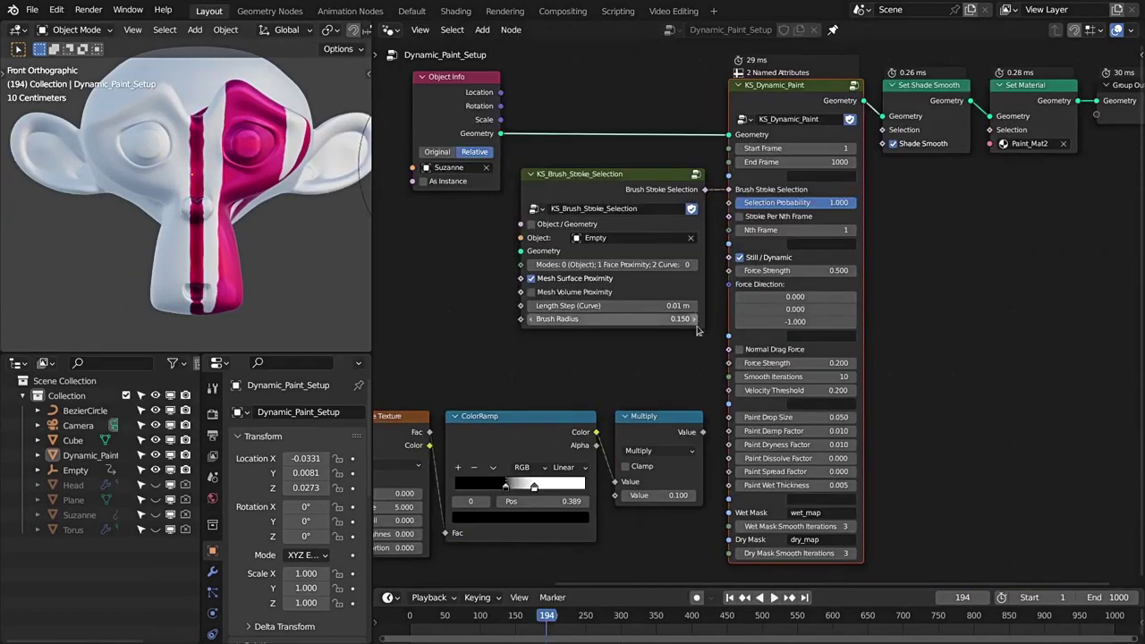
Save the file and select the Noise Texture, ColorRamp and final Multiply nodes below the brush stroke node.
{"action": "key", "text": "ctrl+s"}
{"action": "middle_click_drag", "start_coordinate": [692, 376], "coordinate": [716, 358]}
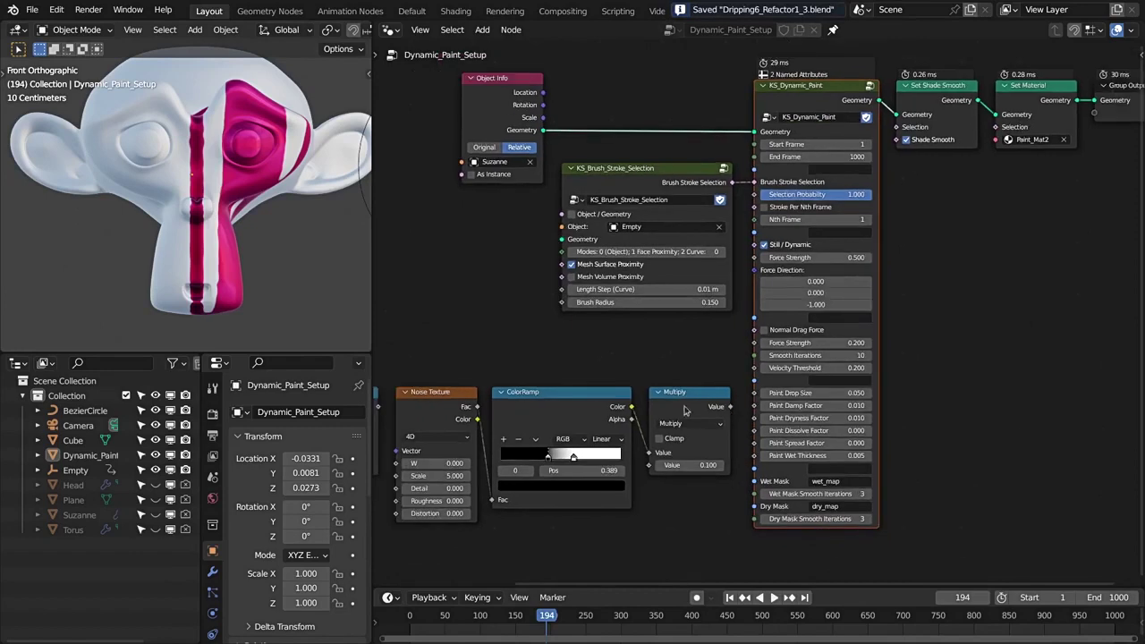
{"action": "scroll", "coordinate": [680, 384], "scroll_direction": "down", "scroll_amount": 2}
{"action": "scroll", "coordinate": [639, 412], "scroll_direction": "up", "scroll_amount": 2}
{"action": "left_click_drag", "start_coordinate": [459, 389], "coordinate": [762, 429]}
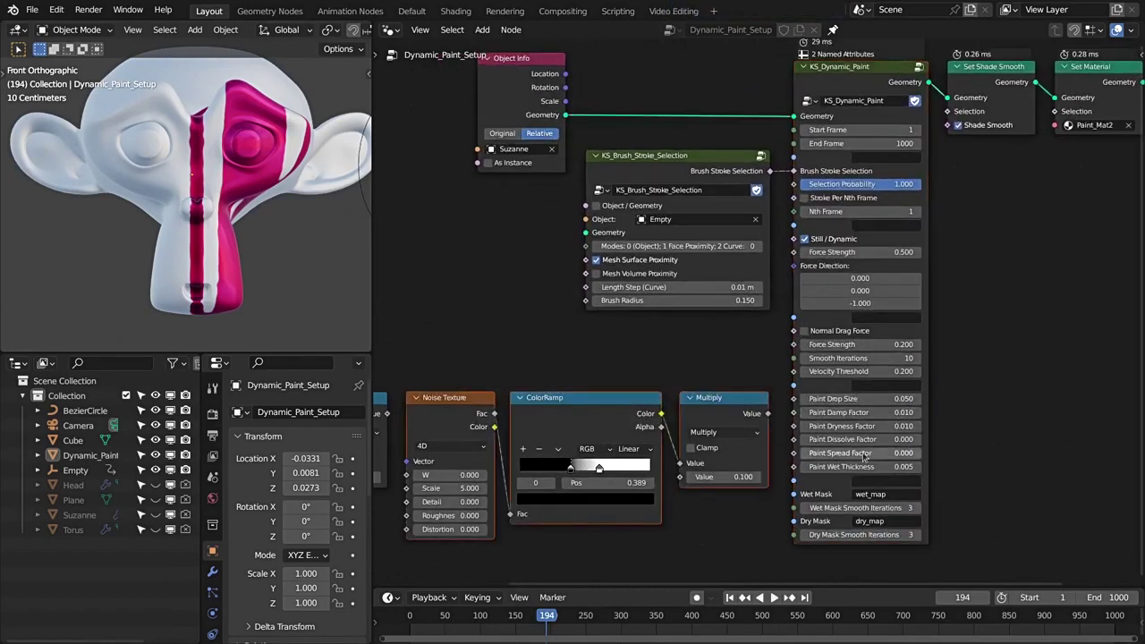
{"action": "scroll", "coordinate": [922, 407], "scroll_direction": "down", "scroll_amount": 2}
{"action": "middle_click_drag", "start_coordinate": [923, 403], "coordinate": [897, 421]}
{"action": "scroll", "coordinate": [882, 415], "scroll_direction": "up", "scroll_amount": 2}
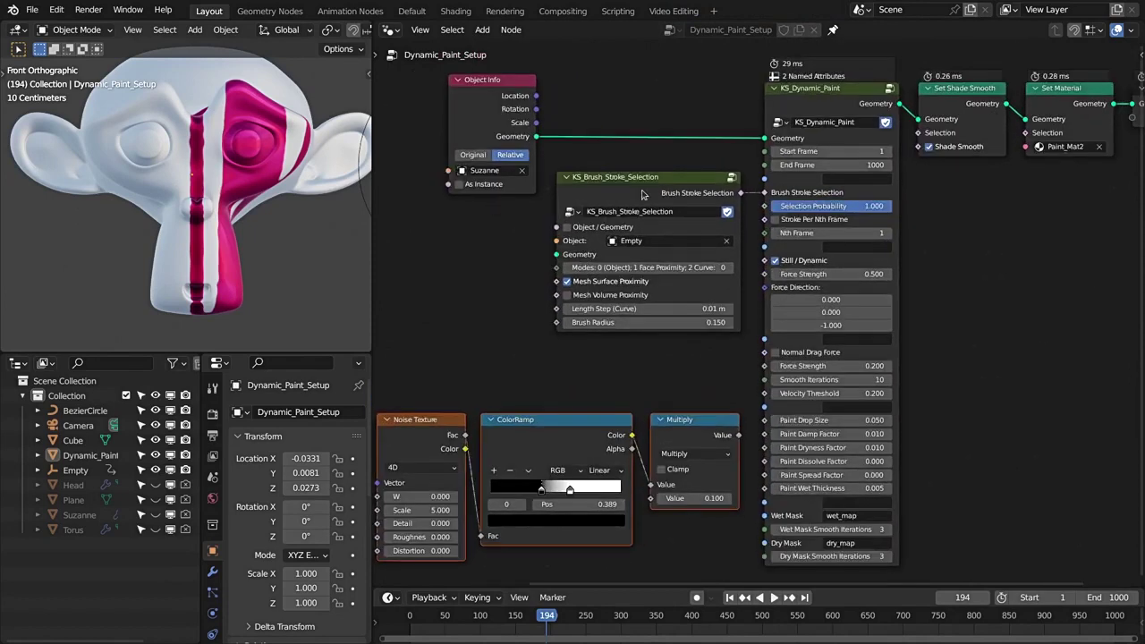
Change the Object Info node's object to Plane and return the animation to frame 1.
{"action": "middle_click_drag", "start_coordinate": [501, 175], "coordinate": [494, 173]}
{"action": "left_click", "coordinate": [484, 170]}
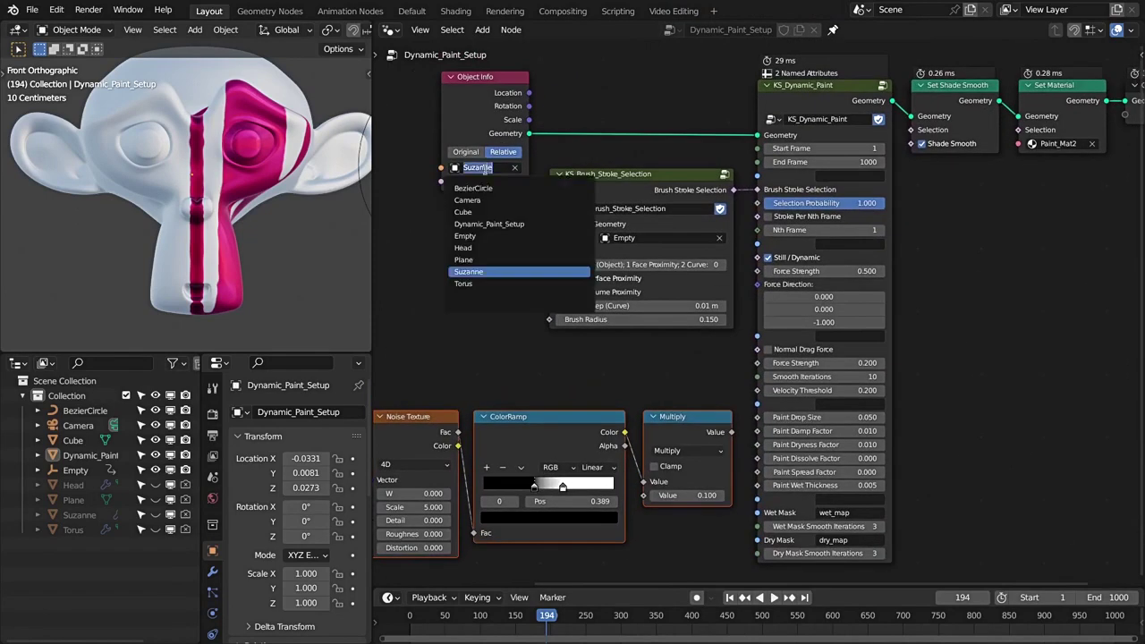
{"action": "left_click", "coordinate": [461, 260]}
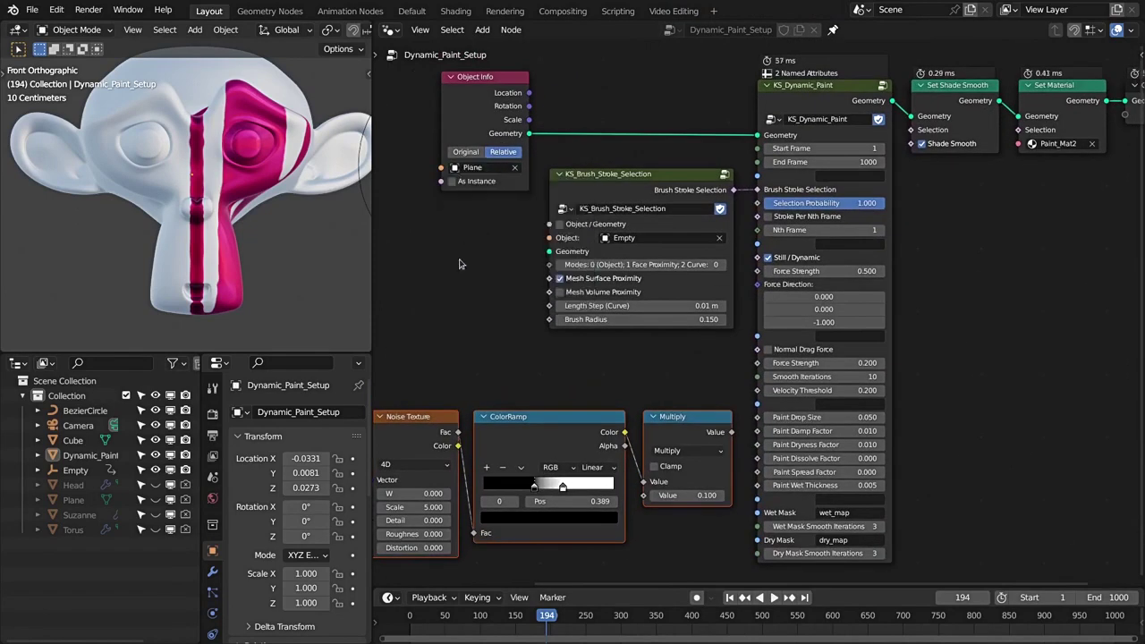
{"action": "key", "text": "shift+Left"}
Replace the brush object in KS_Brush_Stroke_Selection with the Cube above the plane.
{"action": "scroll", "coordinate": [452, 290], "scroll_direction": "down", "scroll_amount": 1}
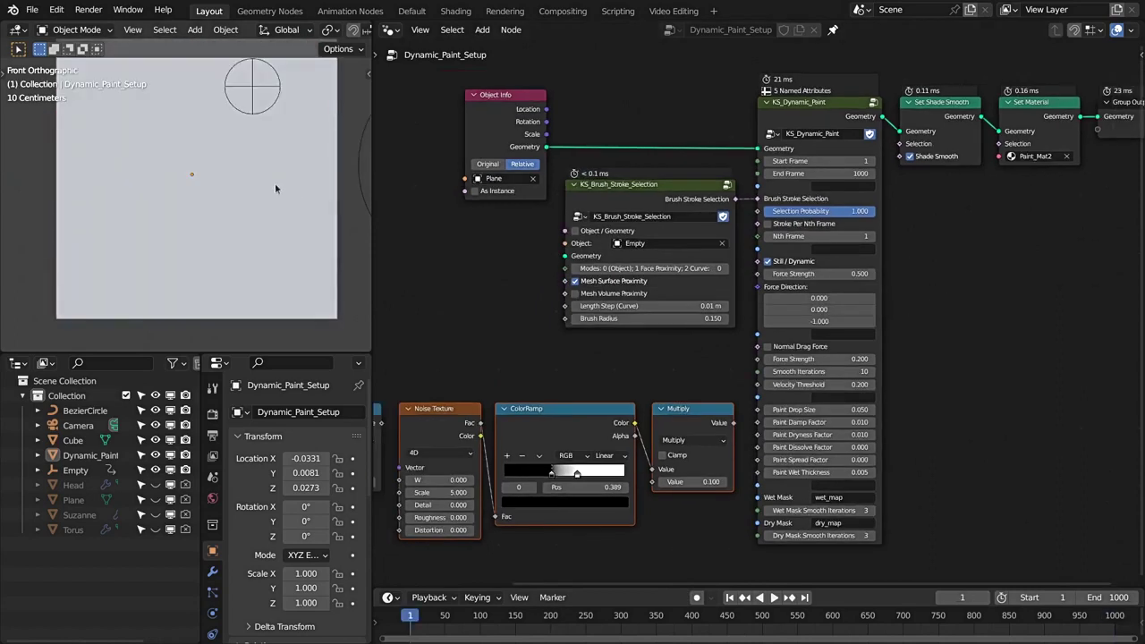
{"action": "scroll", "coordinate": [256, 165], "scroll_direction": "down", "scroll_amount": 3}
{"action": "scroll", "coordinate": [247, 226], "scroll_direction": "down", "scroll_amount": 1}
{"action": "left_click", "coordinate": [202, 118]}
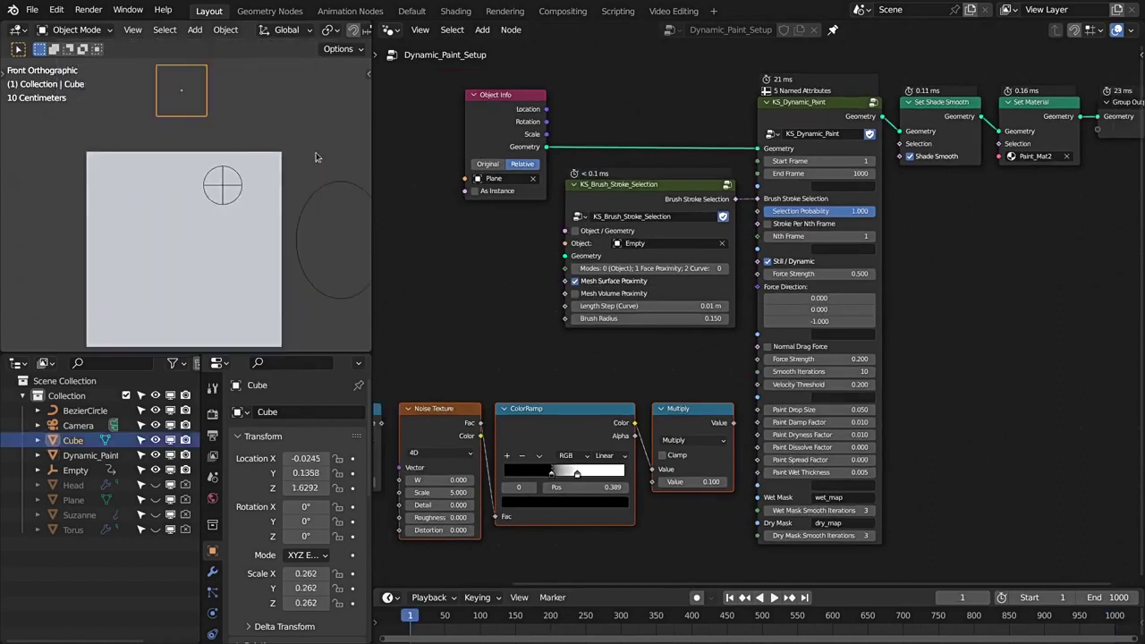
{"action": "left_click", "coordinate": [722, 243]}
{"action": "key", "text": "e"}
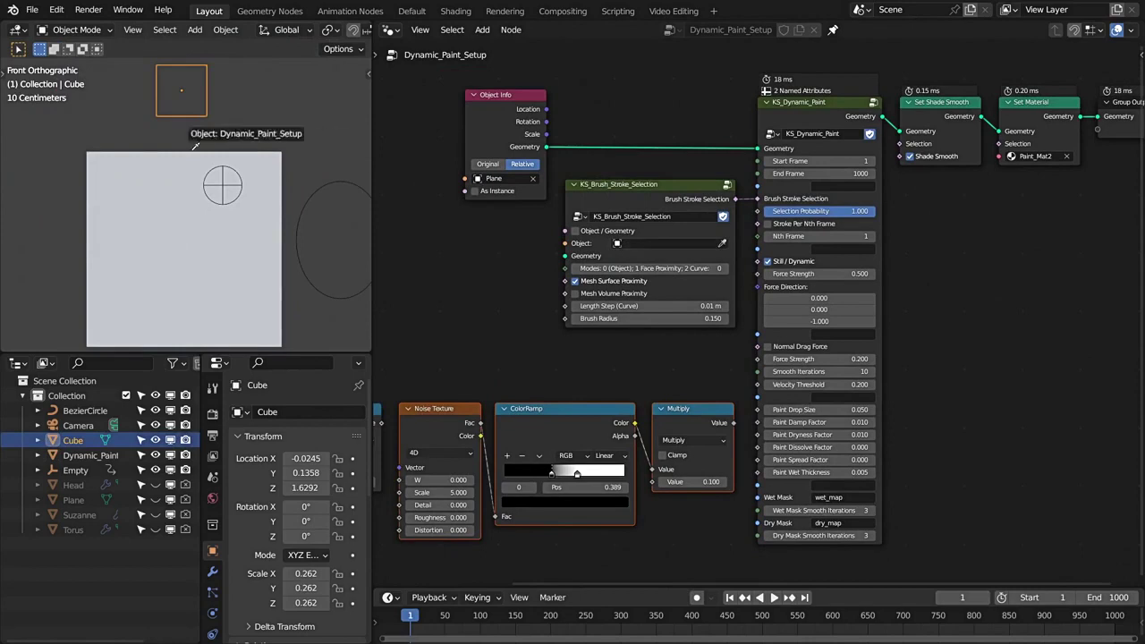
{"action": "left_click", "coordinate": [184, 124]}
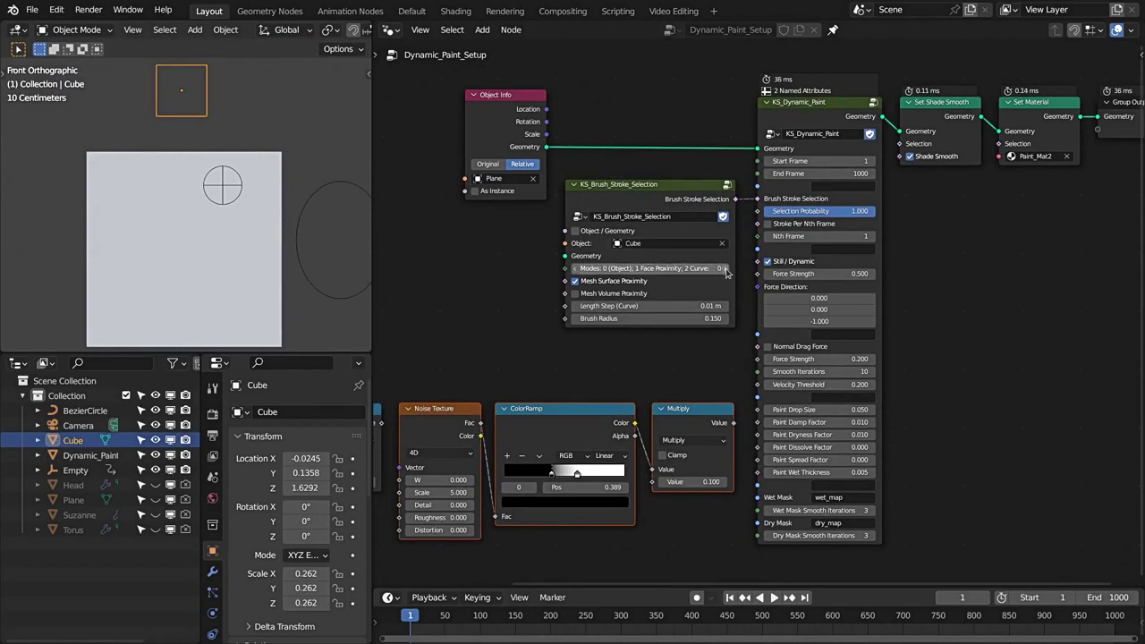
Set the brush stroke selection mode to 1 (Face Proximity) and enable Mesh Volume Proximity.
{"action": "left_click", "coordinate": [725, 268]}
{"action": "left_click", "coordinate": [638, 295]}
{"action": "scroll", "coordinate": [631, 268], "scroll_direction": "up", "scroll_amount": 2}
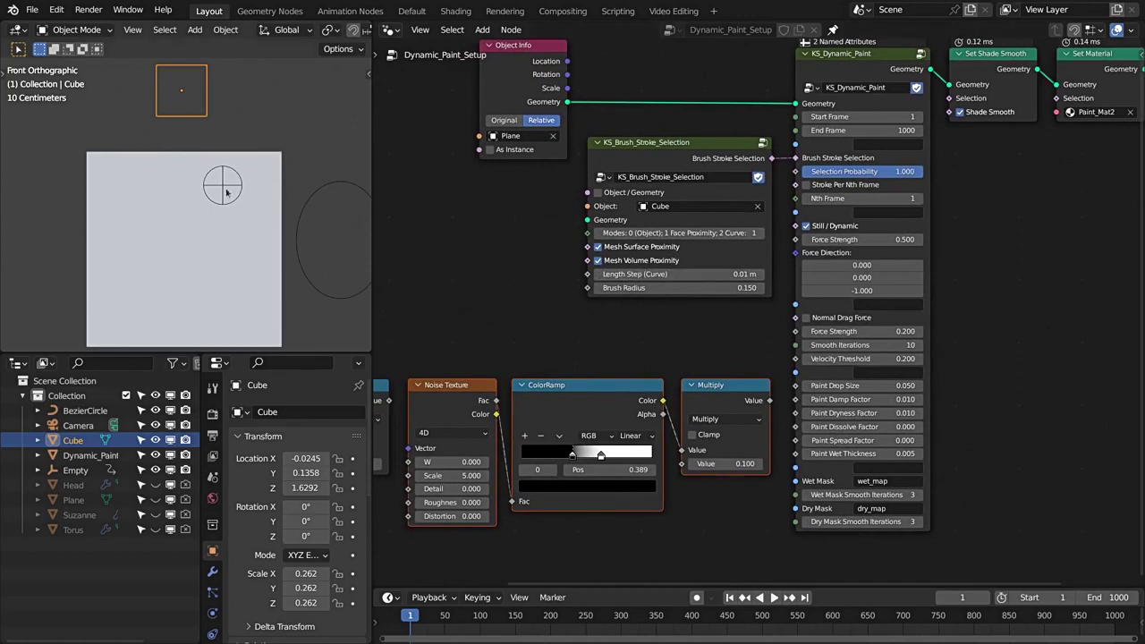
Play the simulation while moving the Cube across the plane's top edge to paint it, and stop around frame 101.
{"action": "middle_click_drag", "start_coordinate": [229, 194], "coordinate": [234, 177], "text": "shift"}
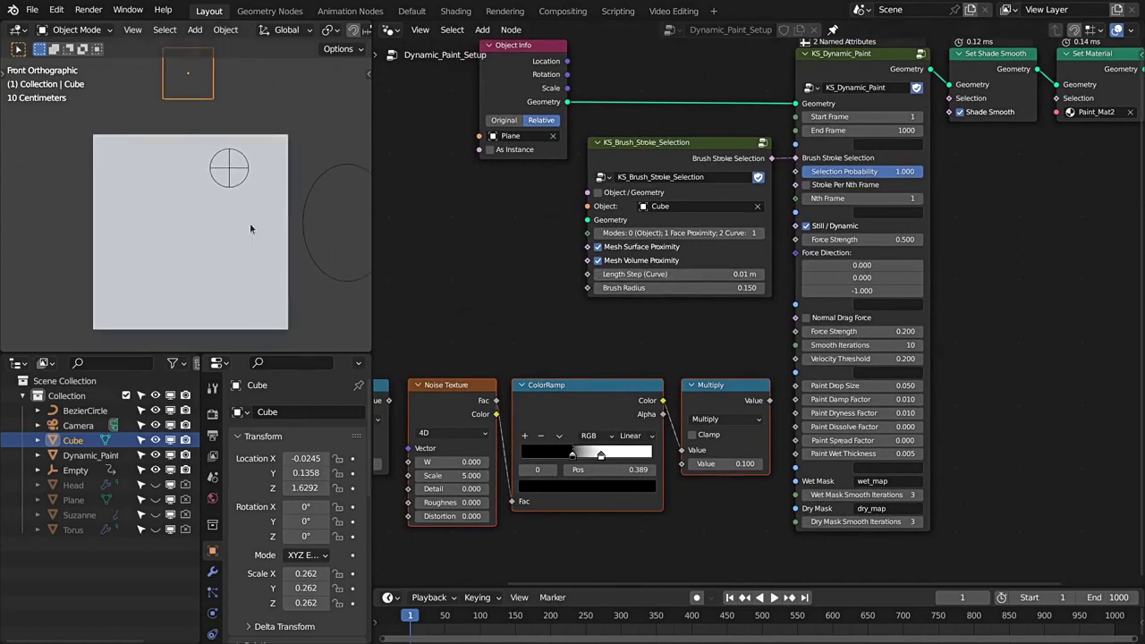
{"action": "key", "text": "space"}
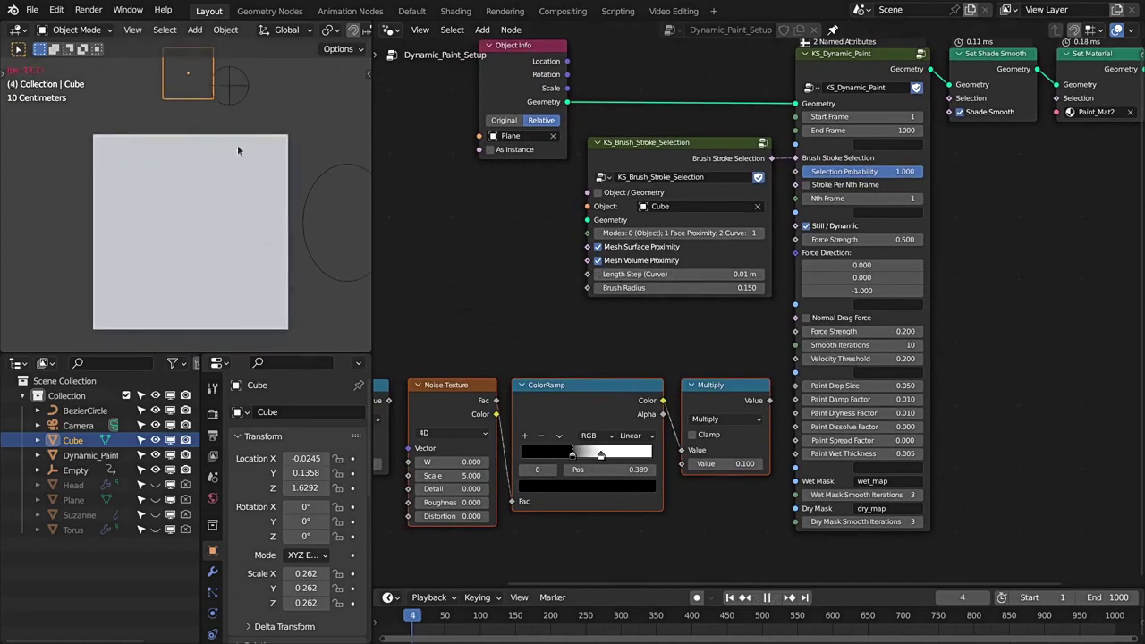
{"action": "key", "text": "g"}
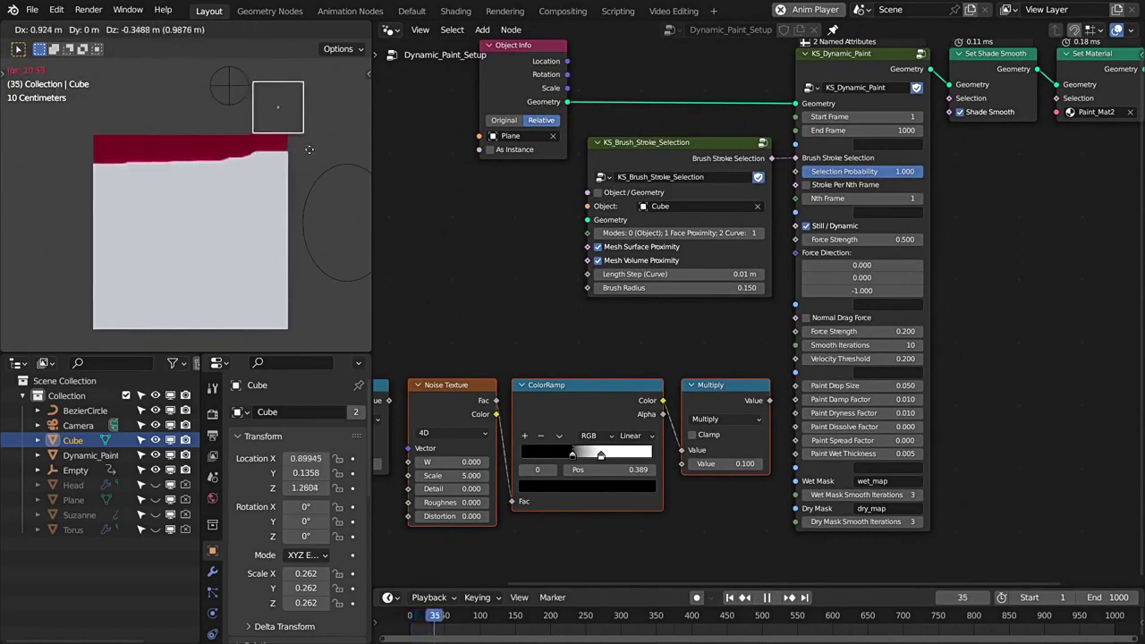
{"action": "left_click", "coordinate": [310, 141]}
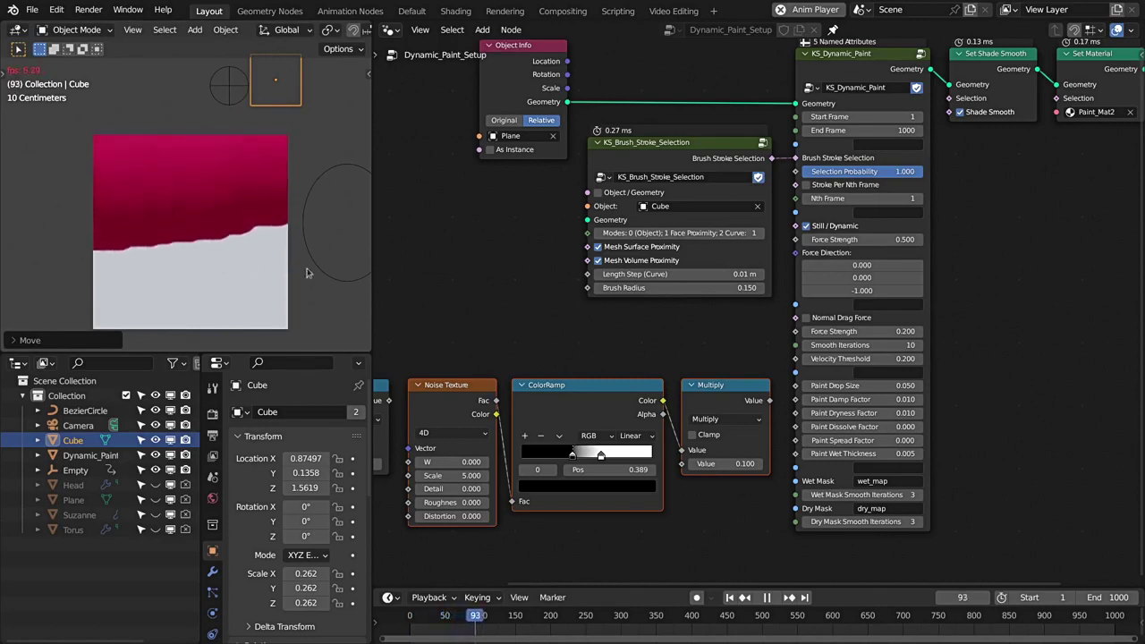
{"action": "key", "text": "space"}
Connect the 0.050 Multiply node to the Noise Texture's W input and the final Multiply node to Paint Damp Factor.
{"action": "middle_click_drag", "start_coordinate": [418, 406], "coordinate": [534, 391]}
{"action": "left_click", "coordinate": [503, 394]}
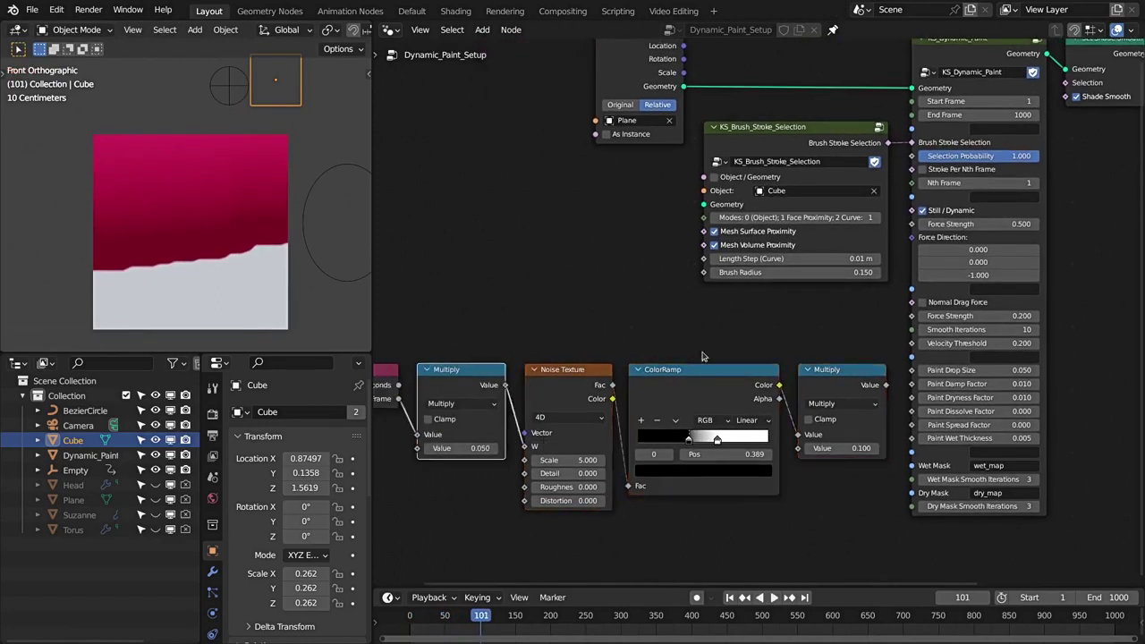
{"action": "middle_click_drag", "start_coordinate": [703, 356], "coordinate": [522, 383]}
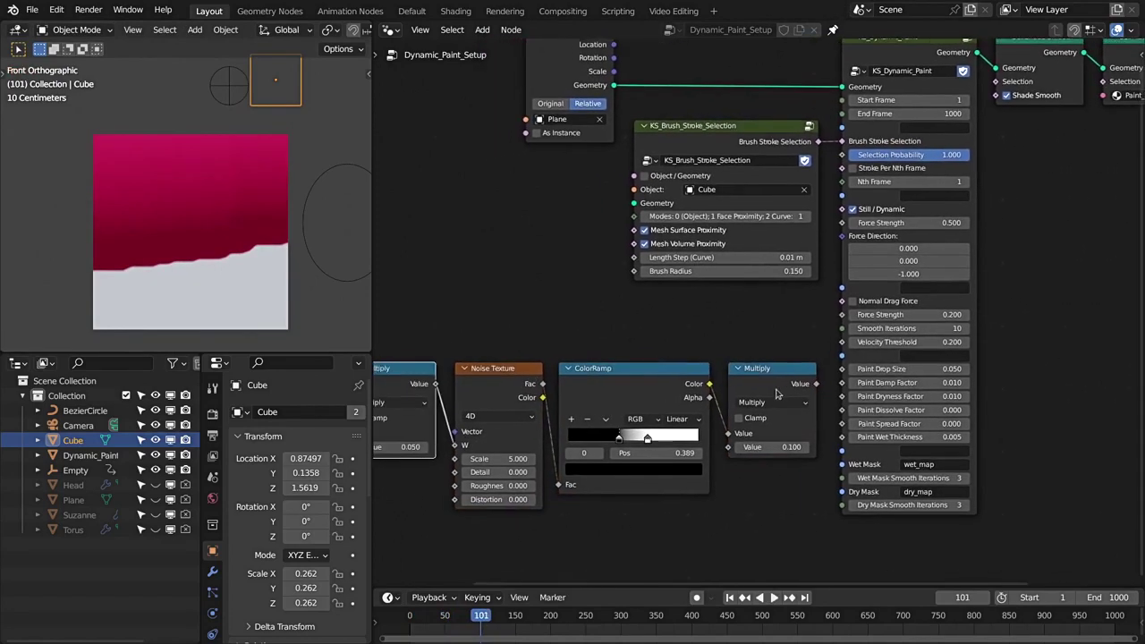
{"action": "left_click", "coordinate": [811, 387]}
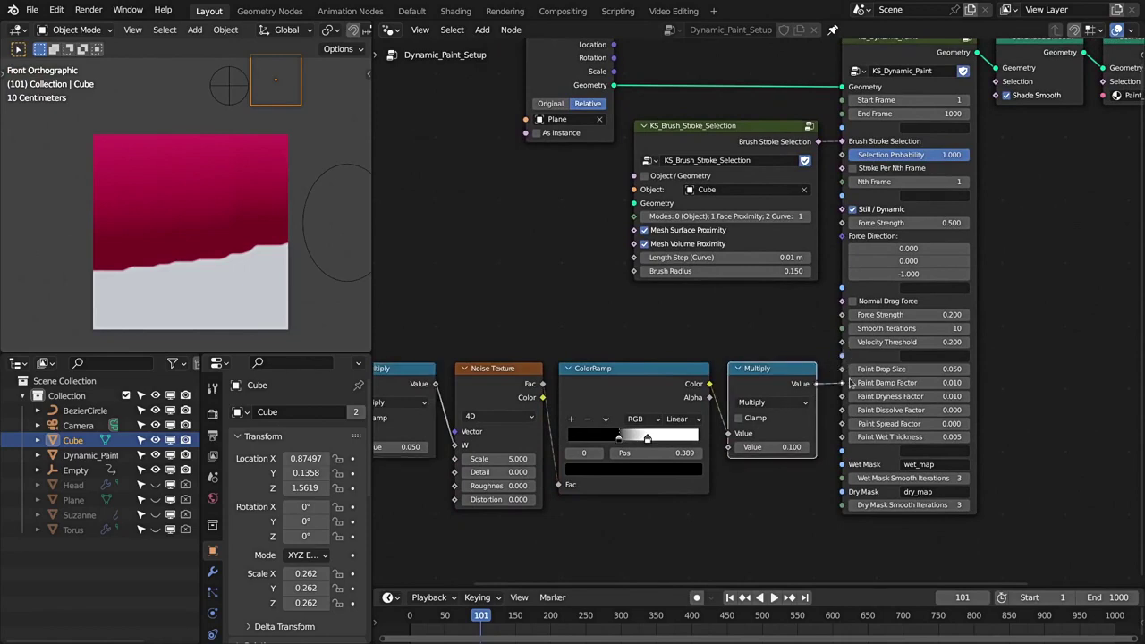
{"action": "left_click_drag", "start_coordinate": [850, 382], "coordinate": [854, 382]}
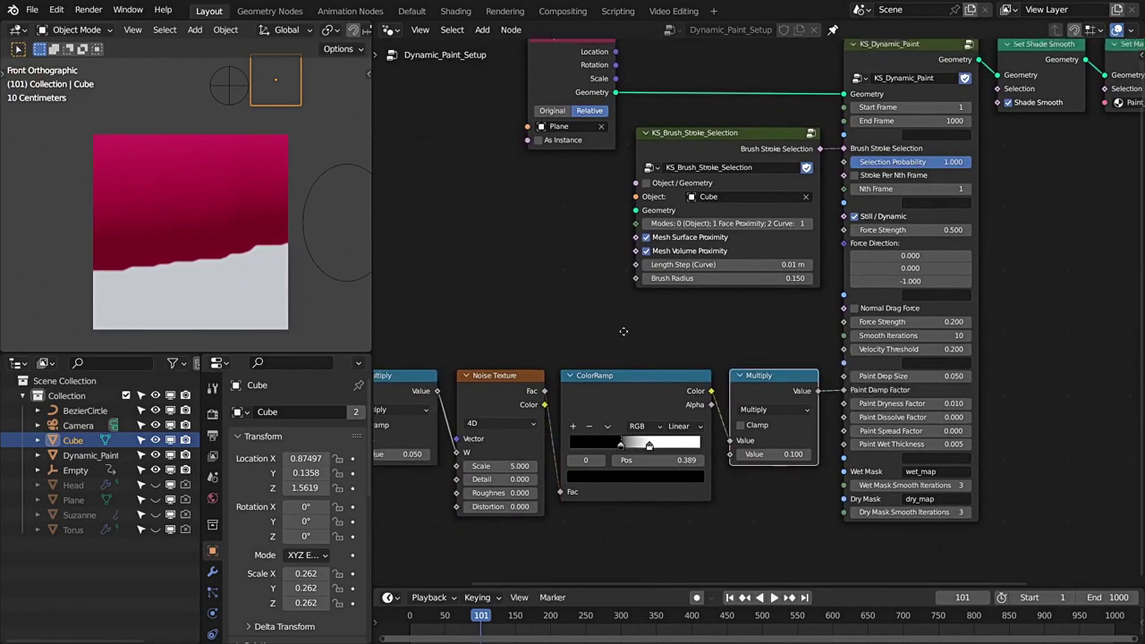
Replay from frame 1 with the noise-driven damp factor, sweeping the Cube along the plane's top edge, and stop at frame 168.
{"action": "key", "text": "shift+Left"}
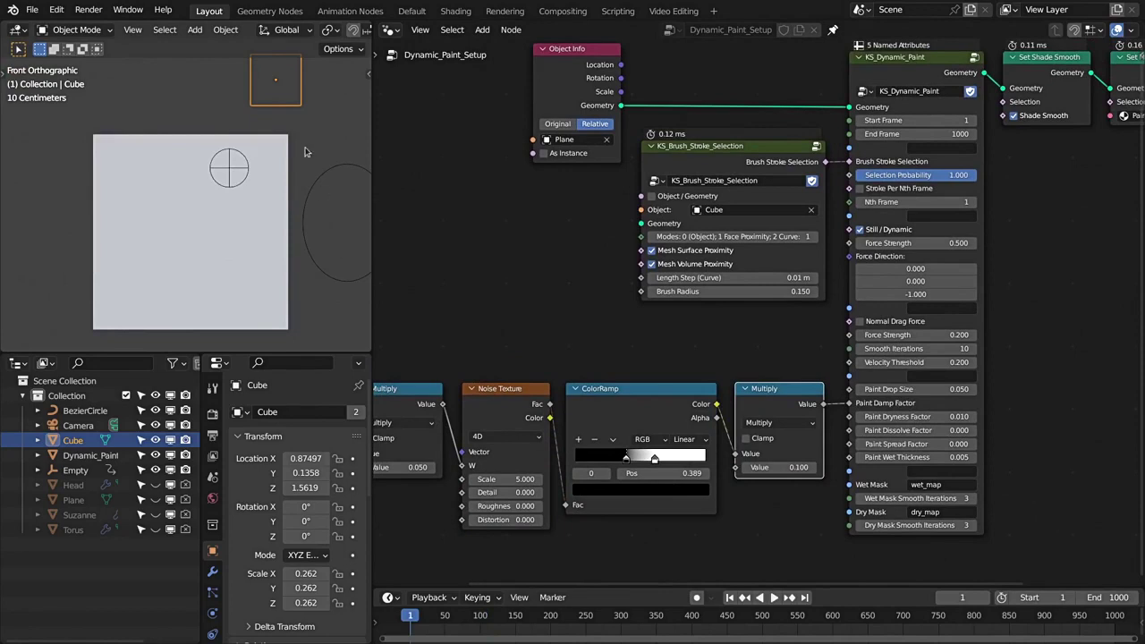
{"action": "key", "text": "space"}
{"action": "key", "text": "g"}
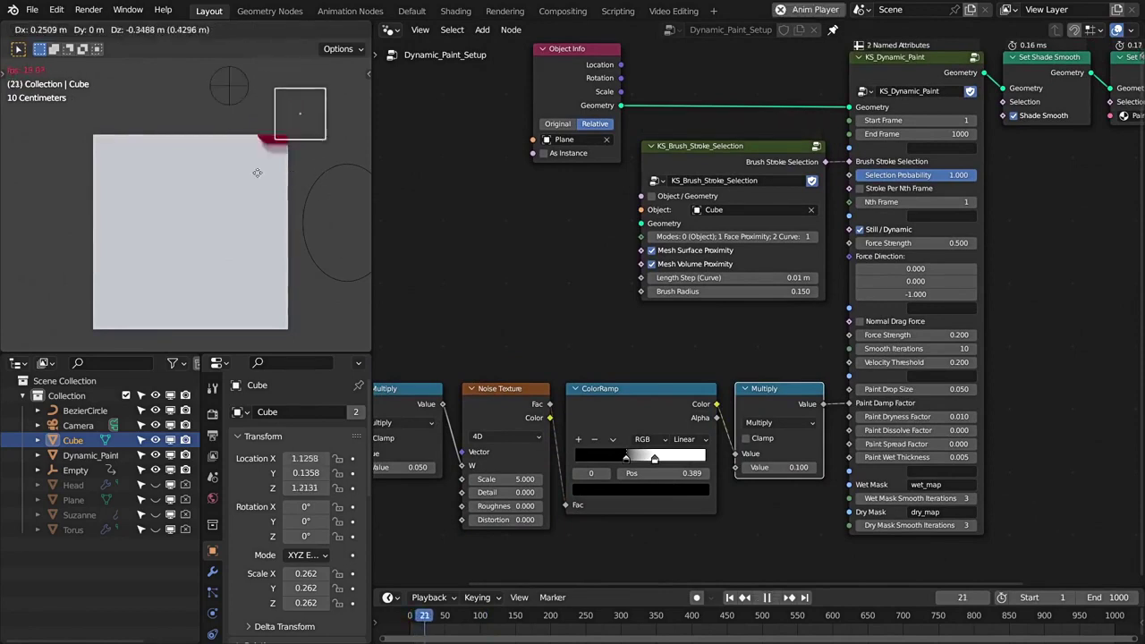
{"action": "left_click", "coordinate": [231, 122]}
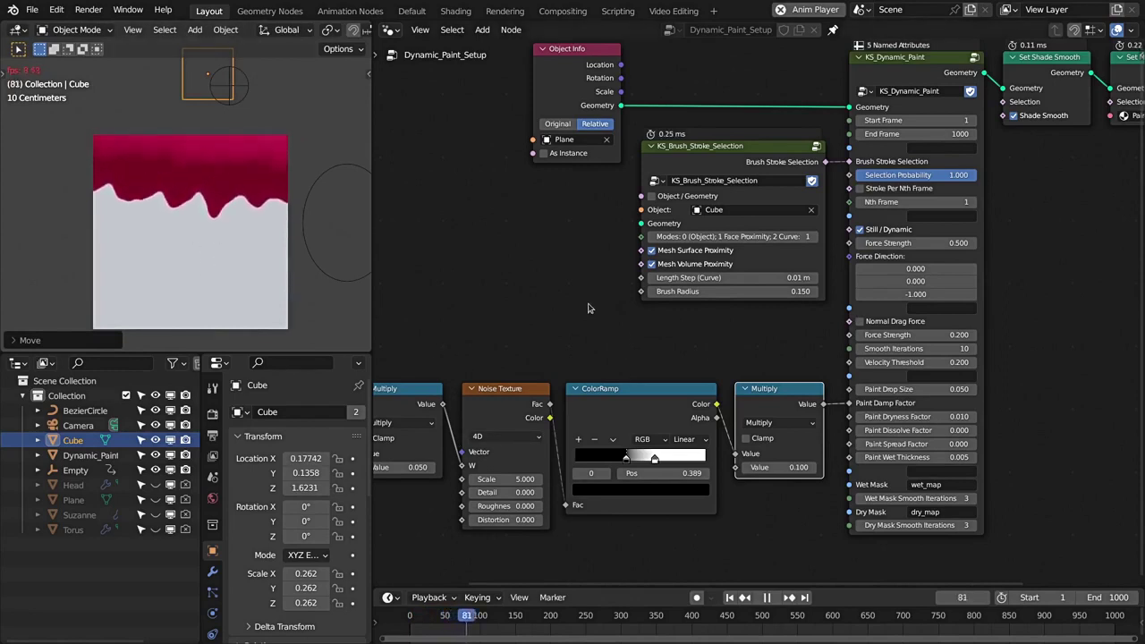
{"action": "middle_click_drag", "start_coordinate": [632, 322], "coordinate": [603, 289]}
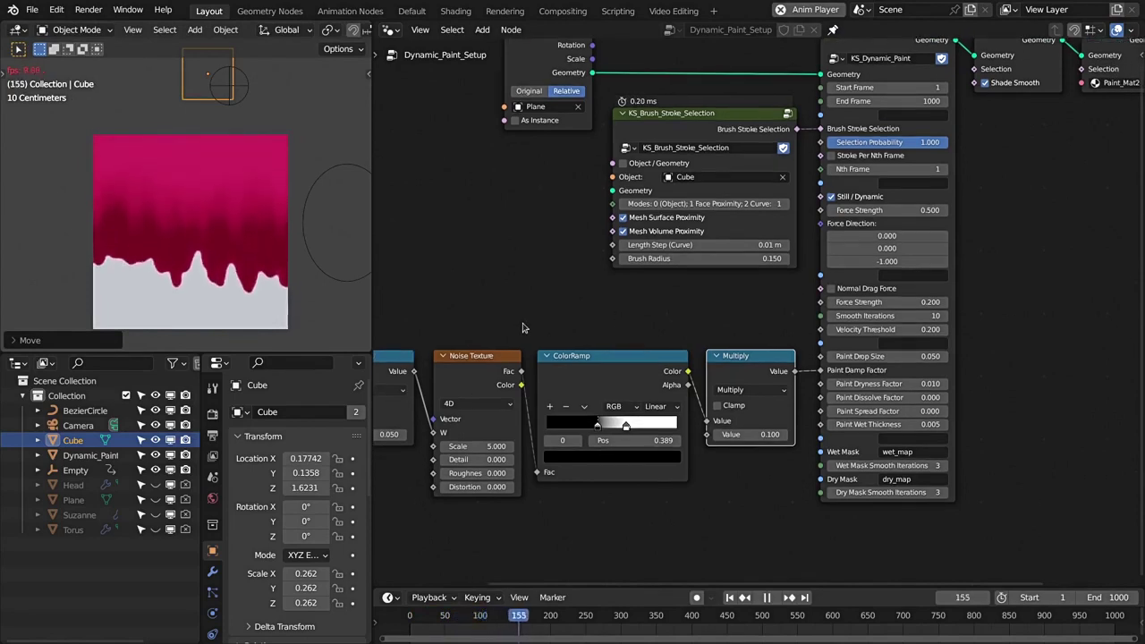
{"action": "key", "text": "space"}
{"action": "middle_click_drag", "start_coordinate": [581, 306], "coordinate": [555, 327]}
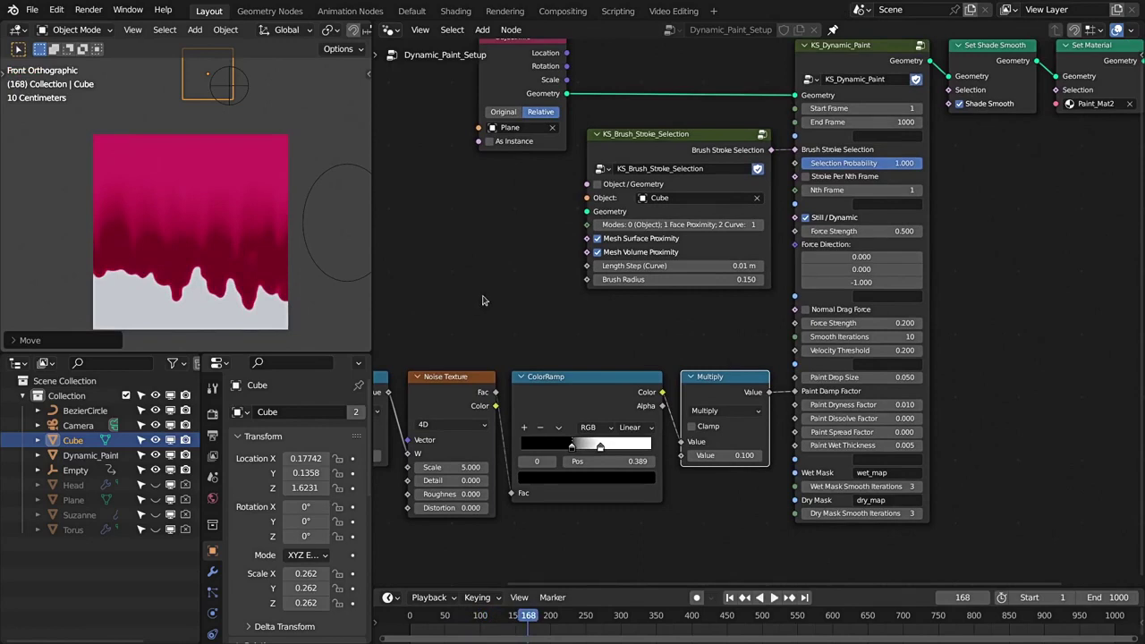
Return to frame 1 and move the final Multiply node's link from Paint Damp Factor to Paint Spread Factor.
{"action": "key", "text": "shift+Left"}
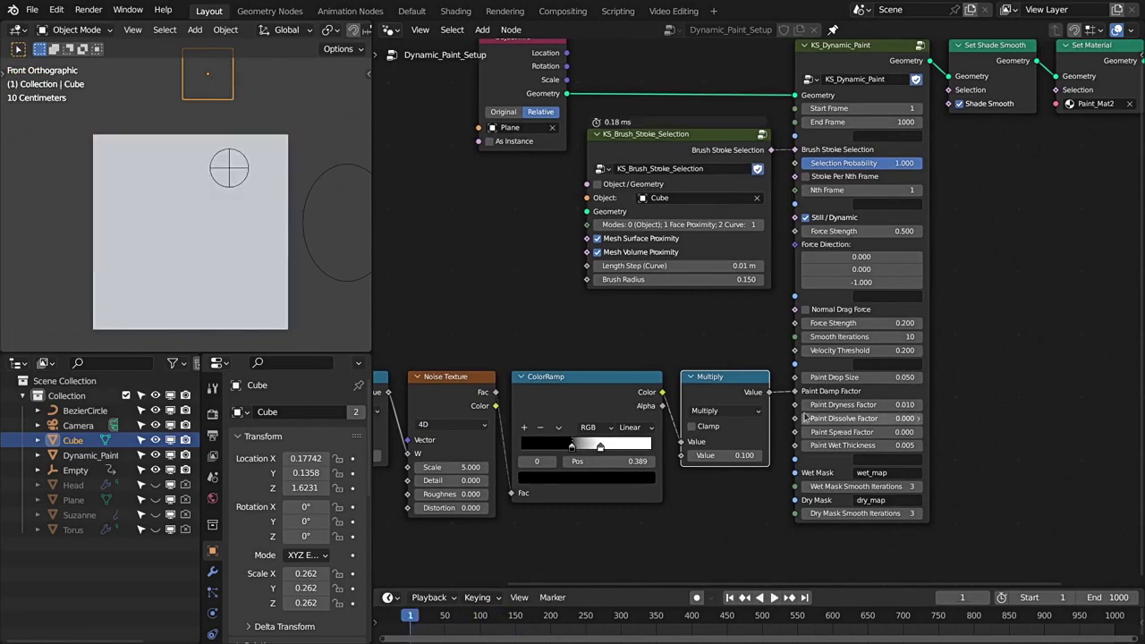
{"action": "left_click", "coordinate": [800, 400]}
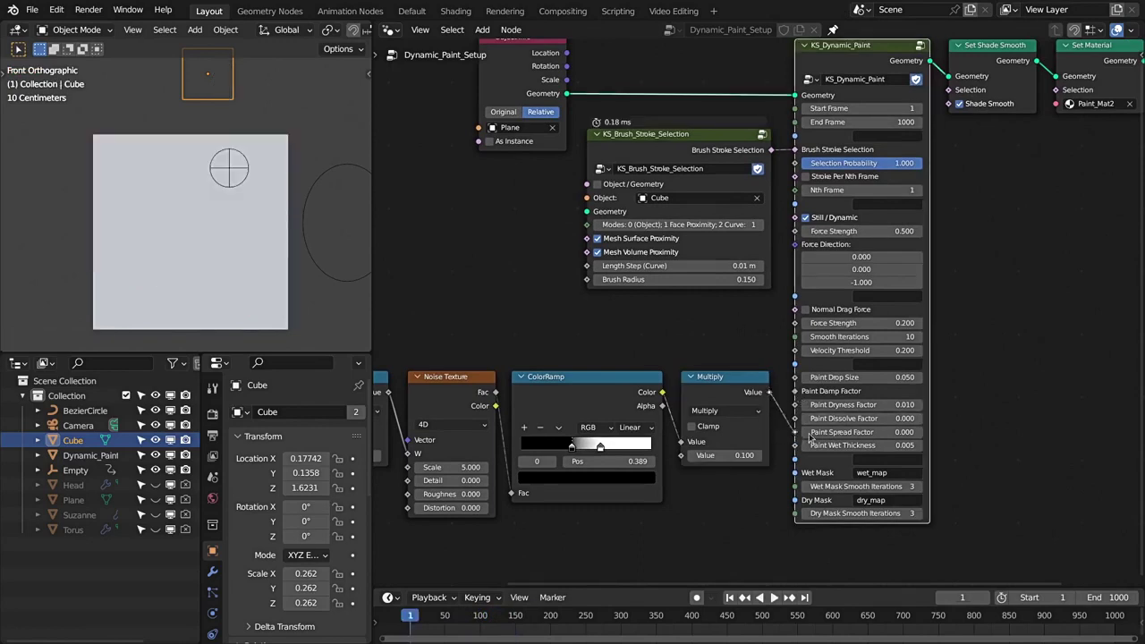
{"action": "left_click_drag", "start_coordinate": [809, 437], "coordinate": [812, 435]}
Cut the links going into the Noise Texture's W input and into Paint Spread Factor.
{"action": "middle_click_drag", "start_coordinate": [524, 380], "coordinate": [614, 360]}
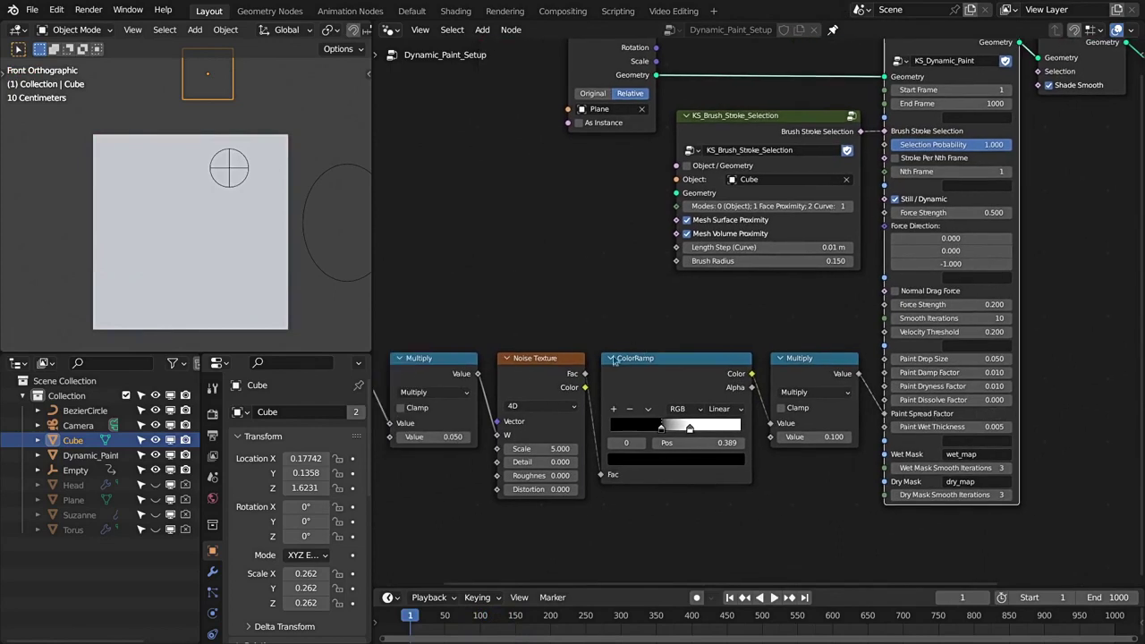
{"action": "right_click_drag", "start_coordinate": [510, 338], "coordinate": [476, 414], "text": "ctrl"}
{"action": "right_click_drag", "start_coordinate": [880, 380], "coordinate": [866, 415], "text": "ctrl"}
{"action": "middle_click_drag", "start_coordinate": [761, 356], "coordinate": [759, 357]}
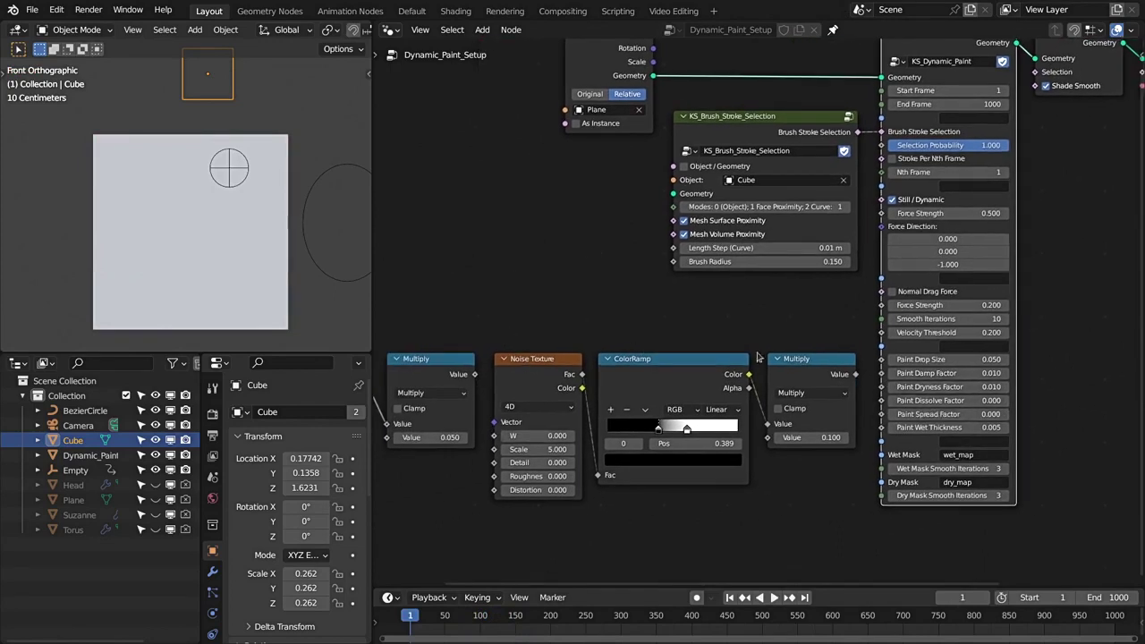
Play from frame 1 with Paint Spread Factor unlinked, dip the Cube onto the plane's top edge, and stop at frame 121.
{"action": "key", "text": "space"}
{"action": "key", "text": "g"}
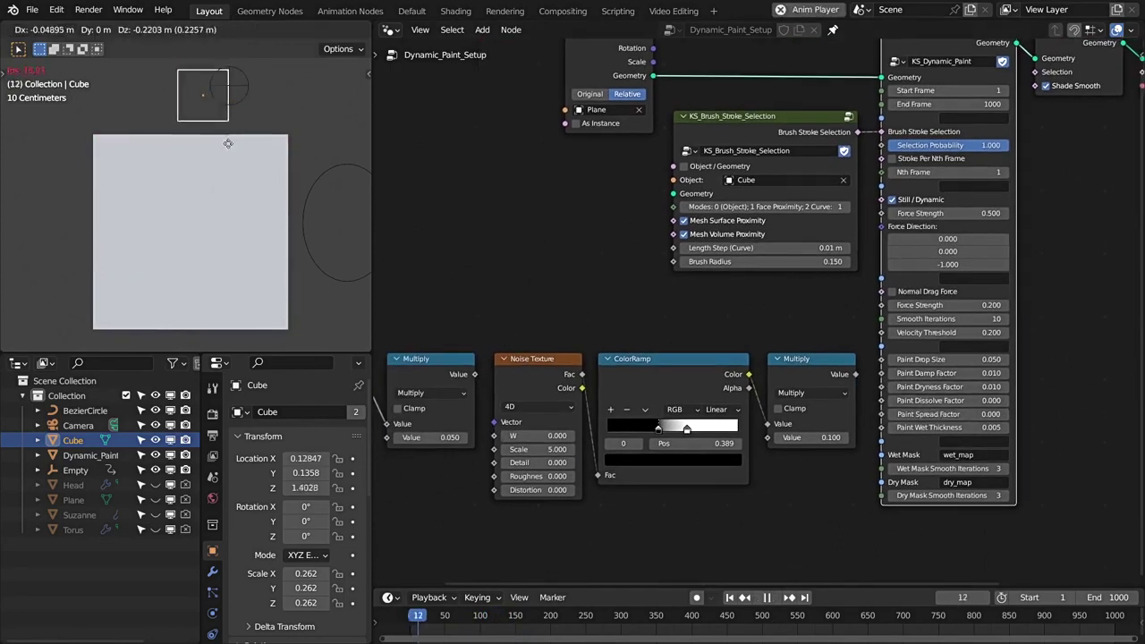
{"action": "left_click", "coordinate": [228, 119]}
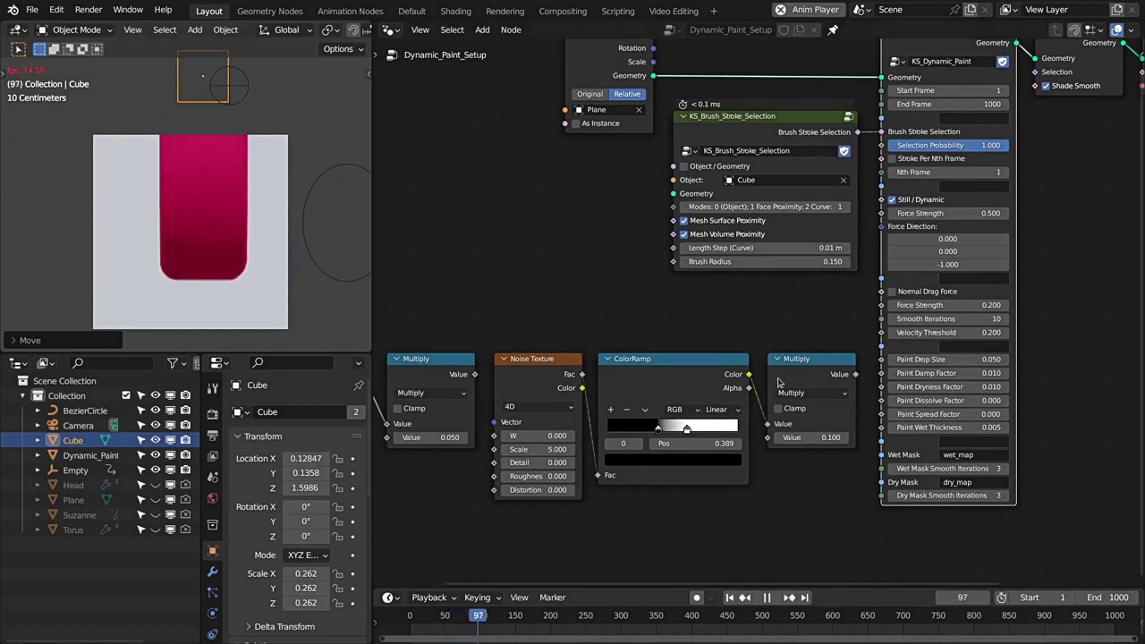
{"action": "key", "text": "space"}
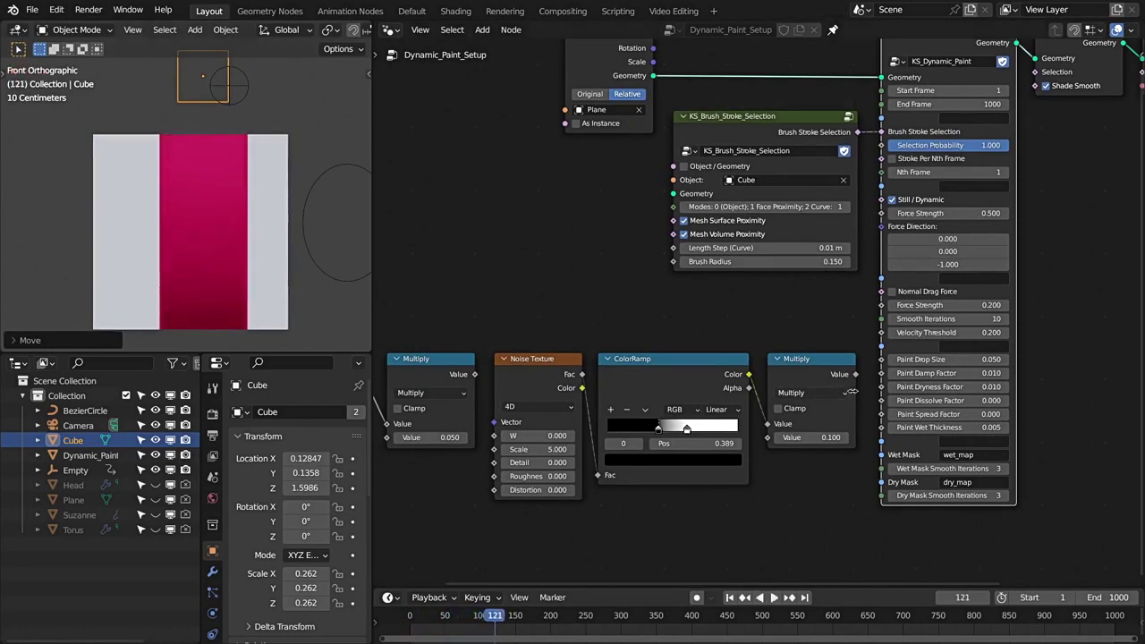
Connect the final Multiply node's output to Paint Spread Factor and return to frame 1.
{"action": "mouse_move", "coordinate": [851, 380]}
{"action": "left_mouse_down"}
{"action": "mouse_move", "coordinate": [874, 389]}
{"action": "mouse_move", "coordinate": [883, 416]}
{"action": "left_mouse_up"}
{"action": "middle_click_drag", "start_coordinate": [944, 332], "coordinate": [940, 359]}
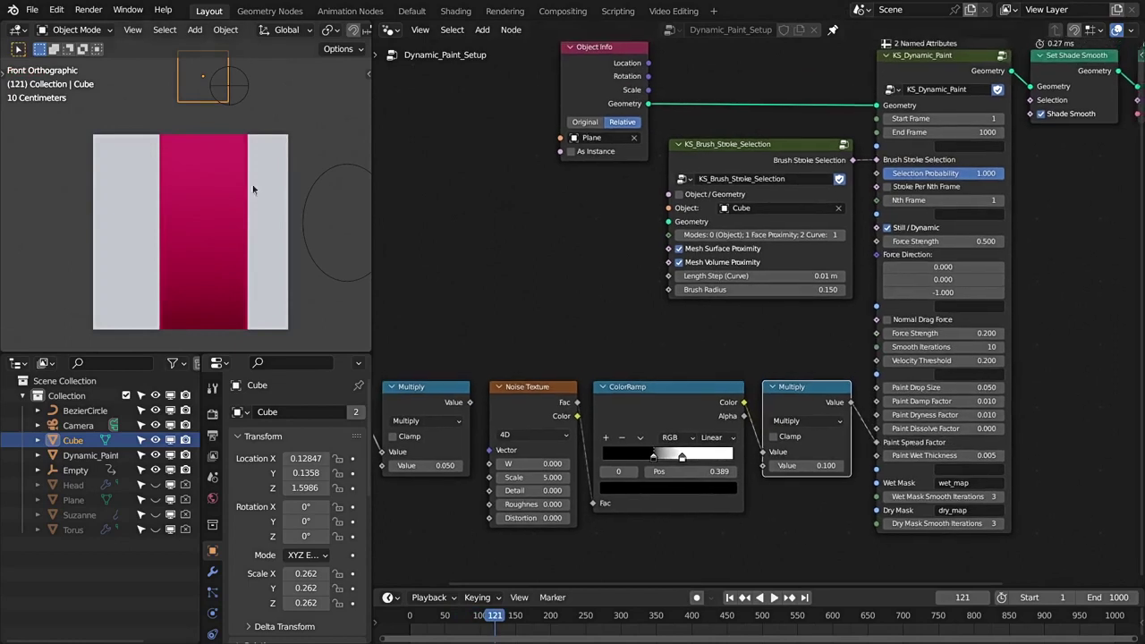
{"action": "key", "text": "shift+Left"}
{"action": "right_click", "coordinate": [230, 170], "text": "shift"}
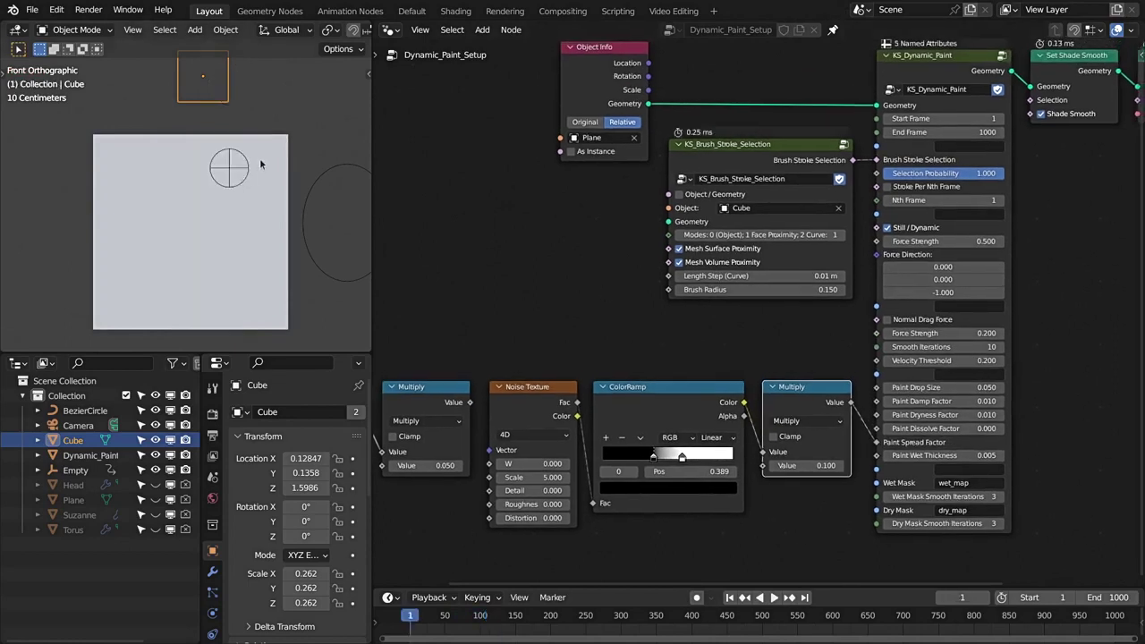
Replay the painting with the Cube dabbed on the plane's top edge, and set the final Multiply value to 0.200.
{"action": "key", "text": "space"}
{"action": "key", "text": "g"}
{"action": "left_click", "coordinate": [264, 166]}
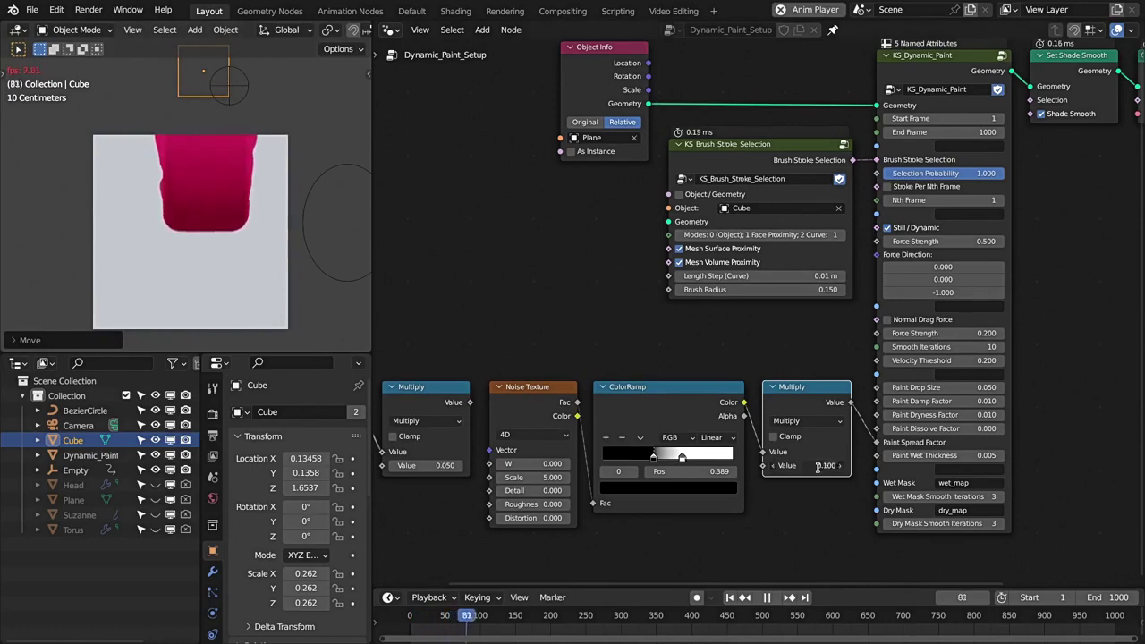
{"action": "left_click_drag", "start_coordinate": [816, 466], "coordinate": [840, 466]}
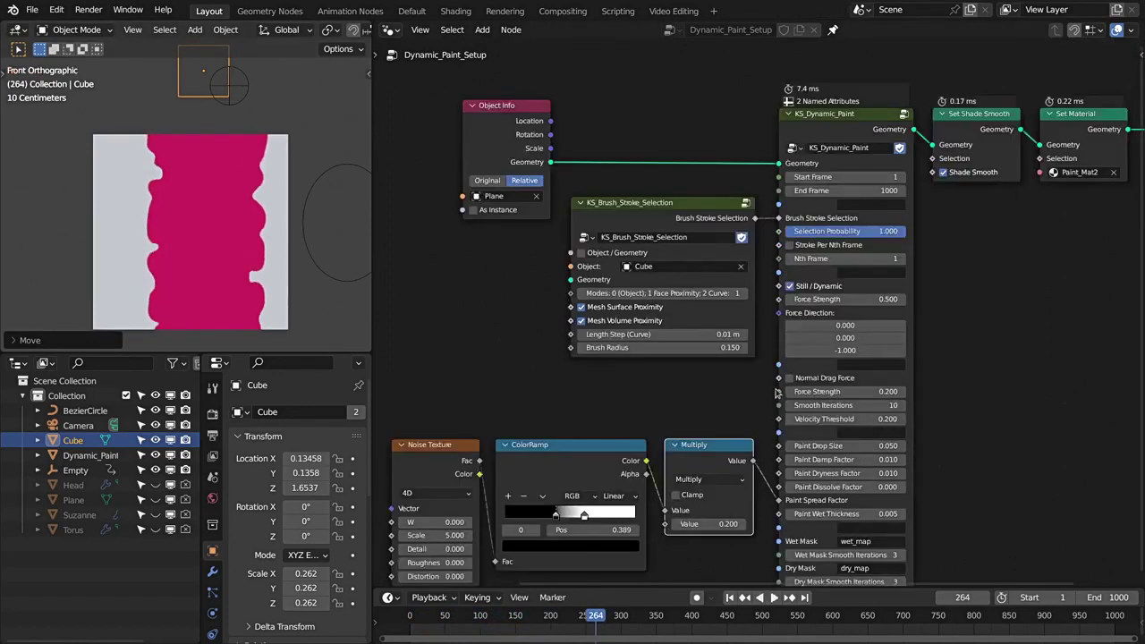
Save the current blend file.
{"action": "scroll", "coordinate": [842, 419], "scroll_direction": "down", "scroll_amount": 2}
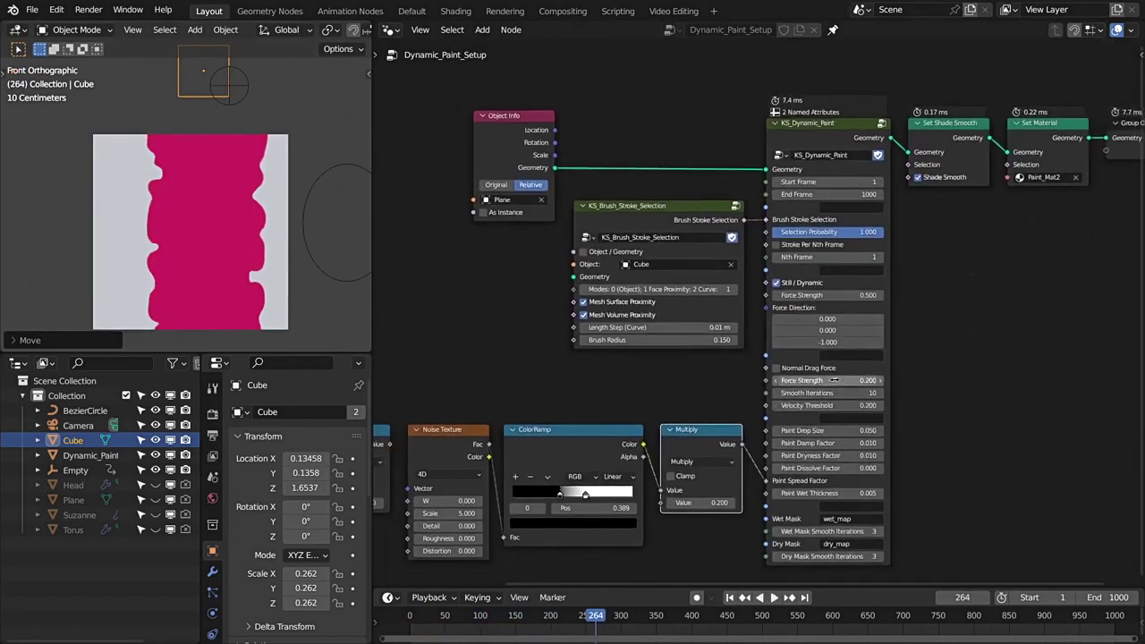
{"action": "key", "text": "ctrl+s"}
{"action": "middle_click_drag", "start_coordinate": [887, 255], "coordinate": [852, 253]}
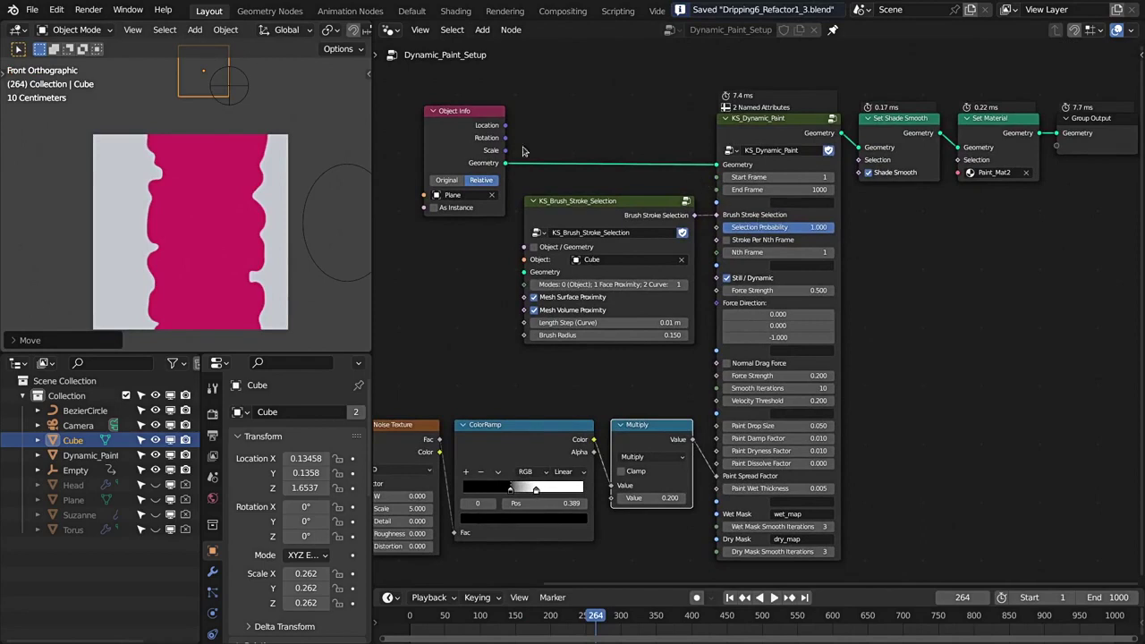
Open the recent project with the two stacked cubes and switch its viewport to Rendered shading.
{"action": "left_click", "coordinate": [34, 13]}
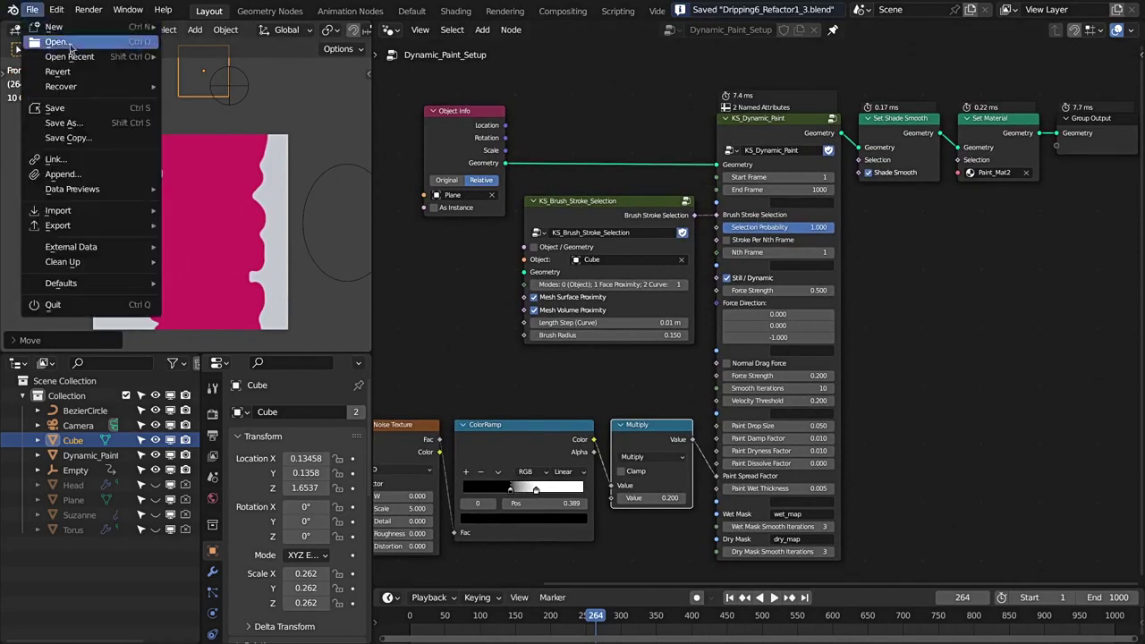
{"action": "mouse_move", "coordinate": [54, 53]}
{"action": "left_click", "coordinate": [274, 195]}
{"action": "key", "text": "z"}
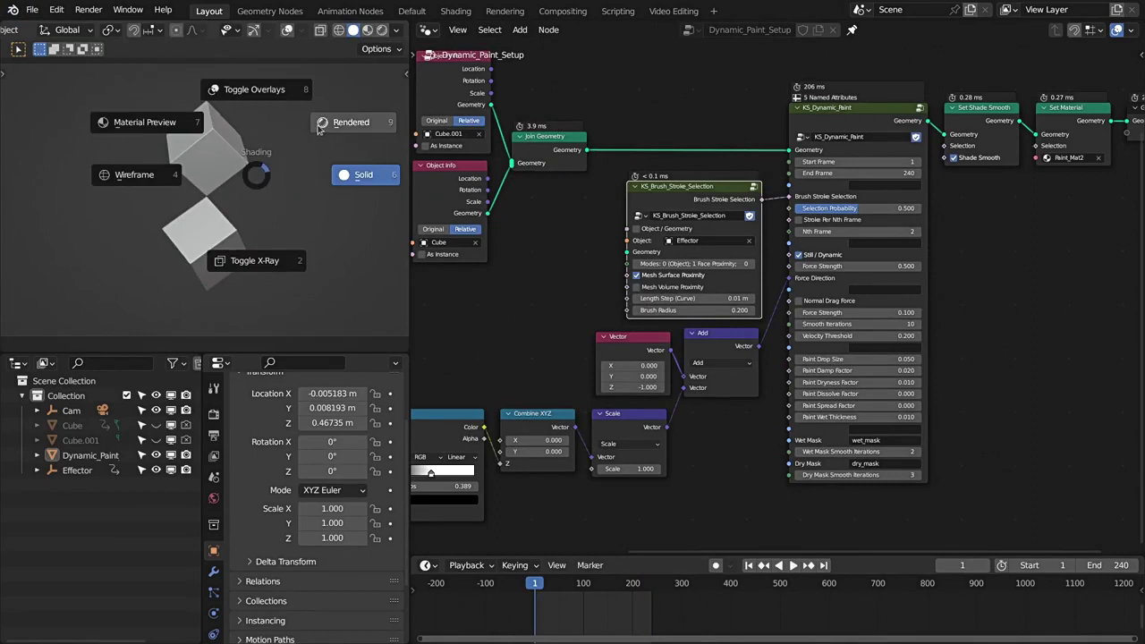
{"action": "left_click", "coordinate": [319, 130]}
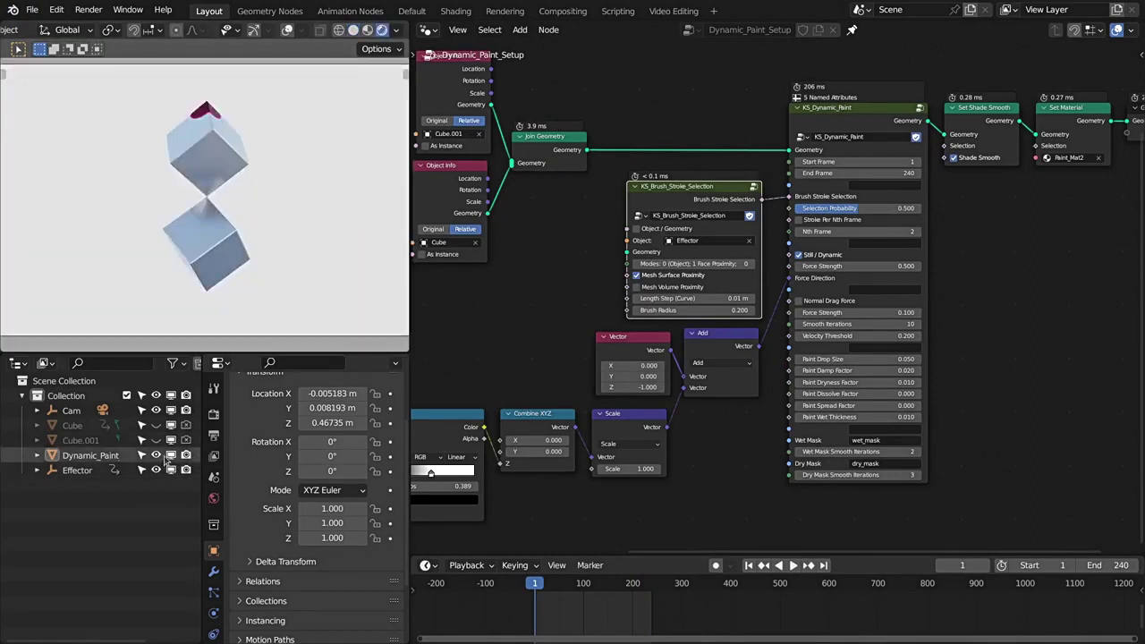
Hide Dynamic_Paint in the viewport and show Cube.001 and Cube in Solid shading.
{"action": "left_click", "coordinate": [170, 455]}
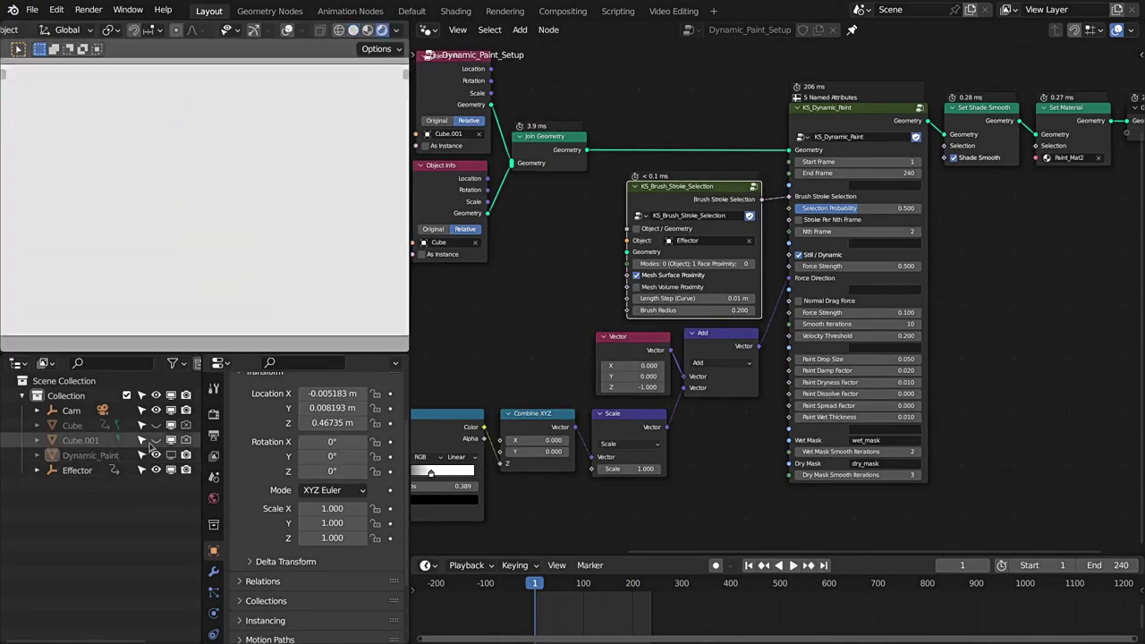
{"action": "left_click", "coordinate": [156, 440]}
{"action": "left_click", "coordinate": [156, 425]}
{"action": "key", "text": "z"}
{"action": "left_click", "coordinate": [305, 237]}
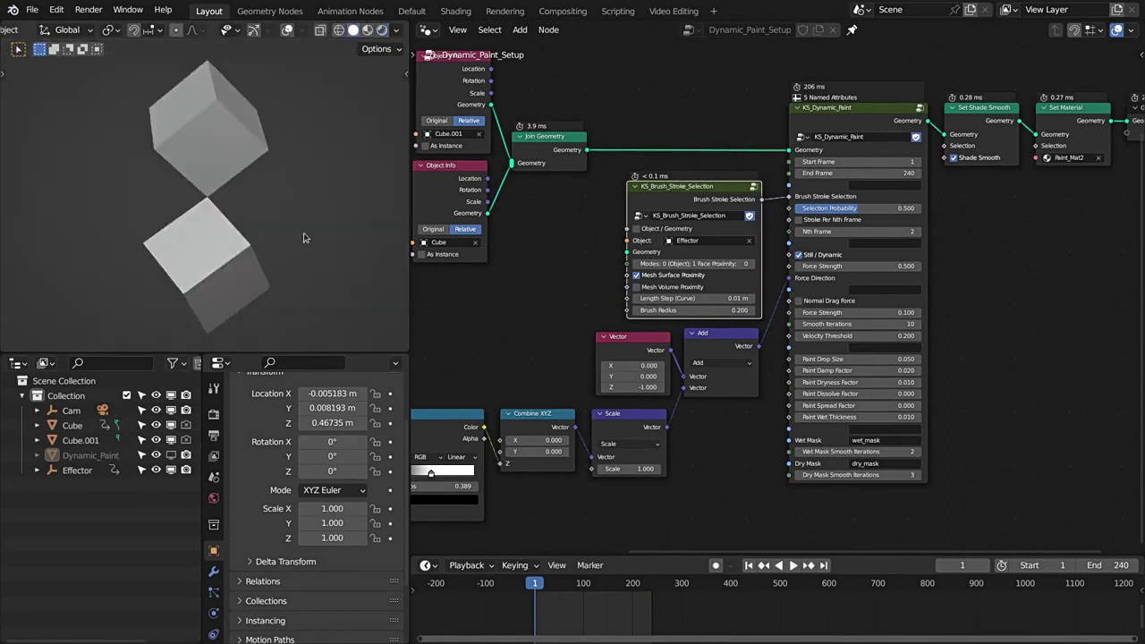
Play the unpainted cubes' rotation animation from frame 1, pausing at frame 106 and again at frame 192.
{"action": "key", "text": "space"}
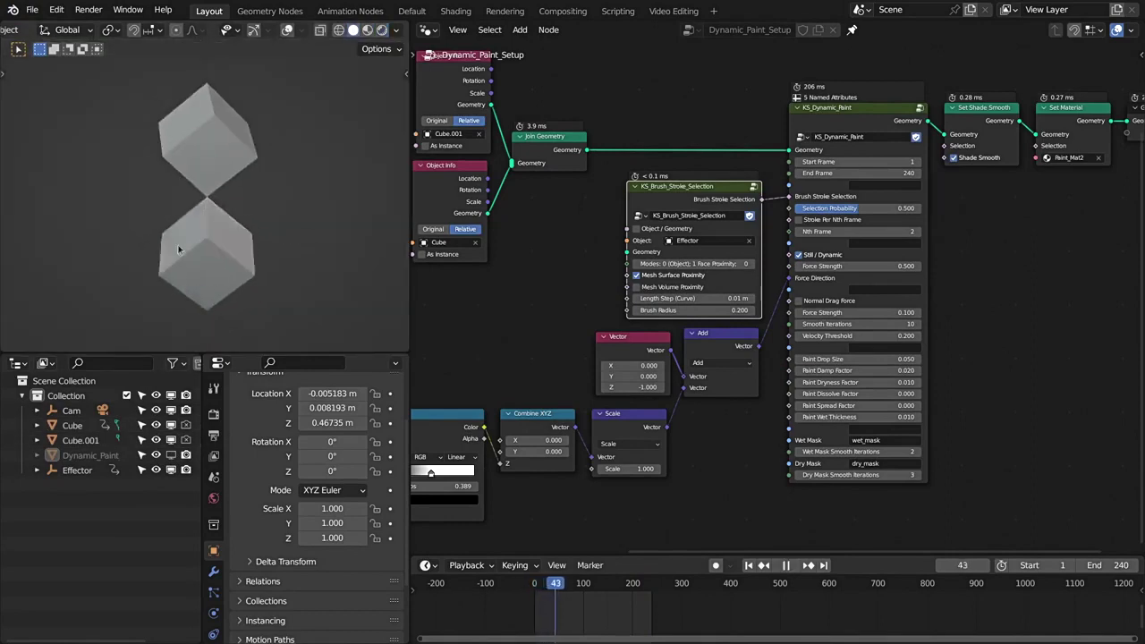
{"action": "key", "text": "space"}
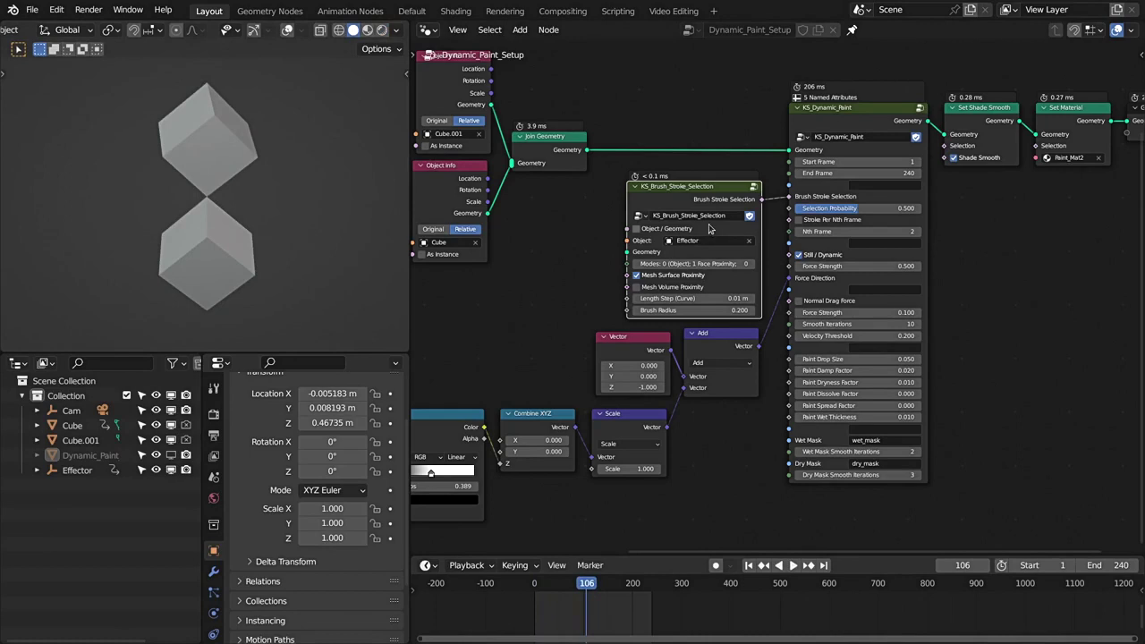
{"action": "key", "text": "space"}
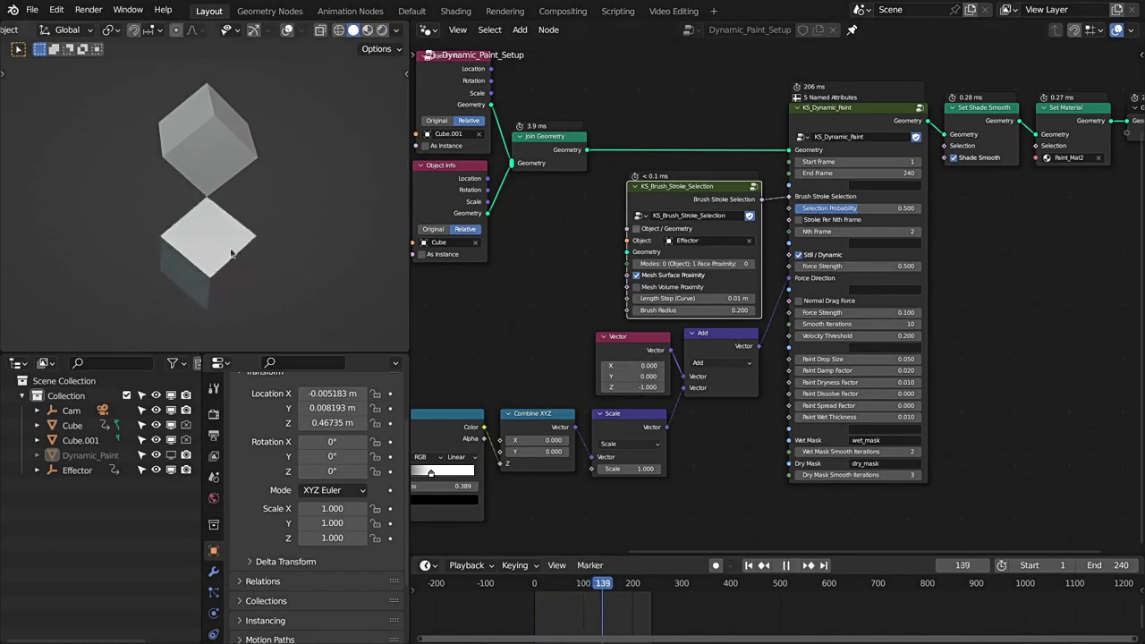
{"action": "key", "text": "space"}
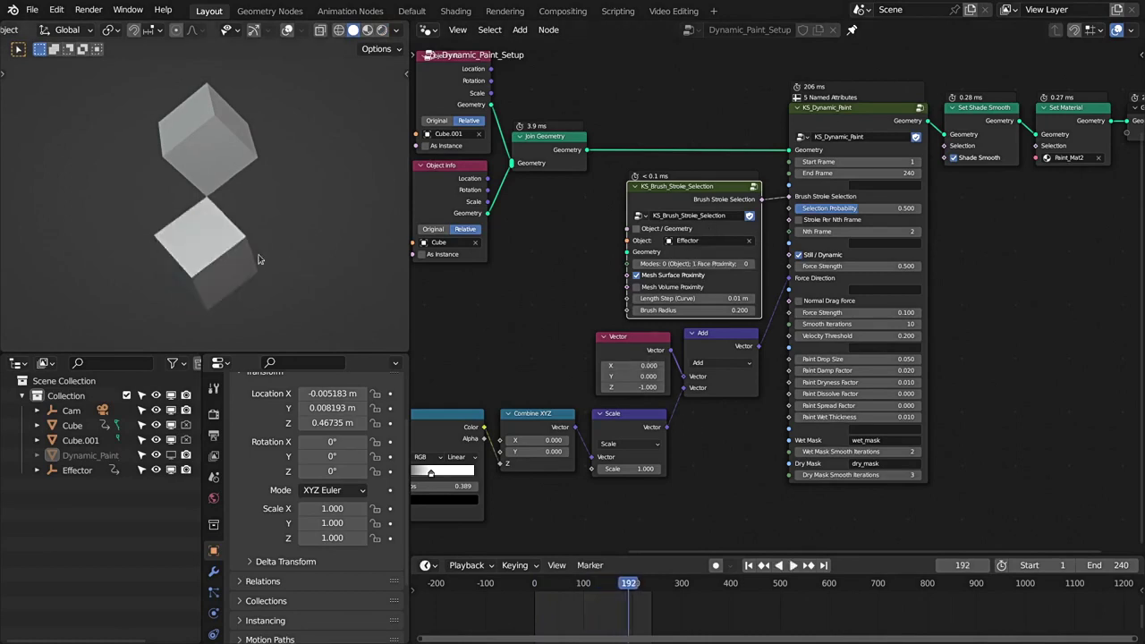
Select the two Object Info nodes and Join Geometry, then show Dynamic_Paint and hide Cube and Cube.001.
{"action": "left_click_drag", "start_coordinate": [460, 299], "coordinate": [560, 107]}
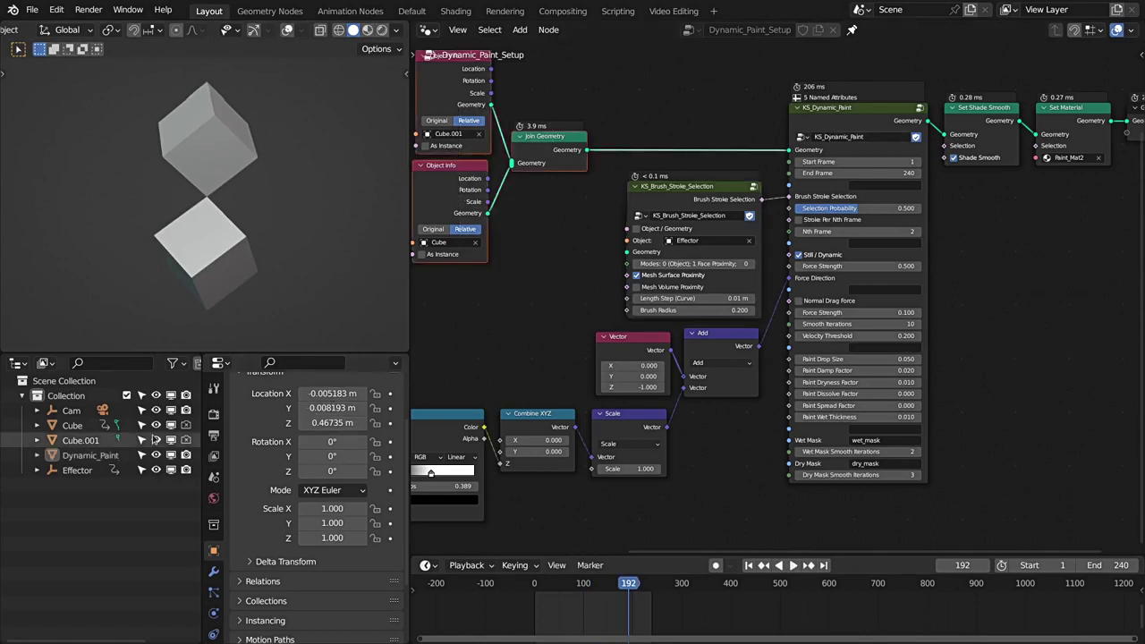
{"action": "left_click", "coordinate": [157, 441]}
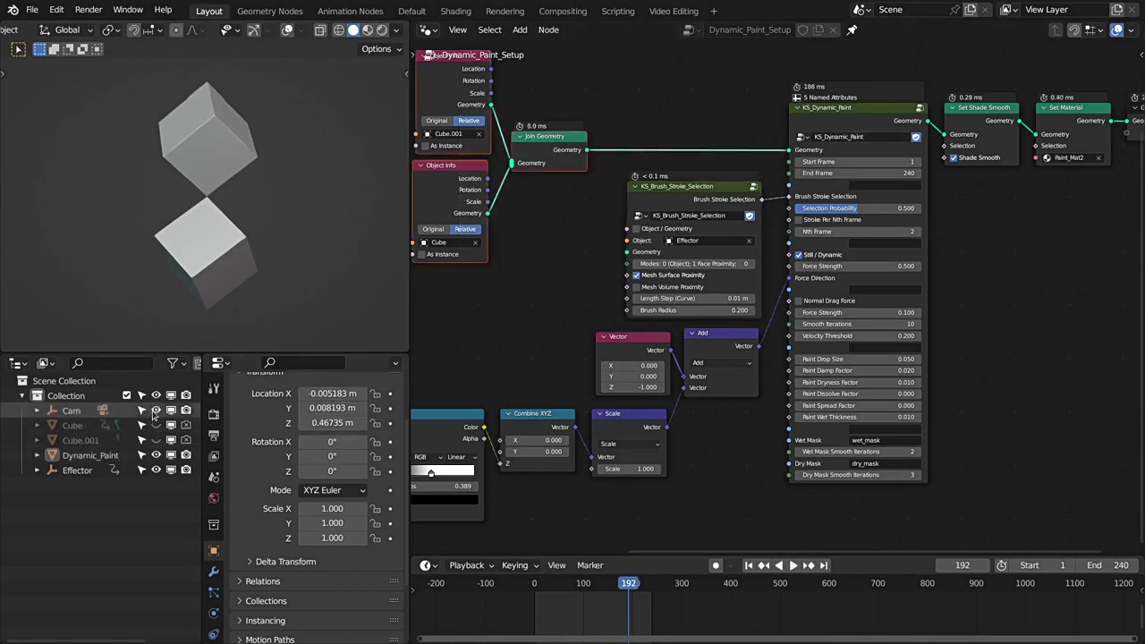
Return to frame 1 and play the dripping animation in Rendered shading.
{"action": "key", "text": "shift+Left"}
{"action": "key", "text": "z"}
{"action": "left_click", "coordinate": [274, 223]}
{"action": "key", "text": "space"}
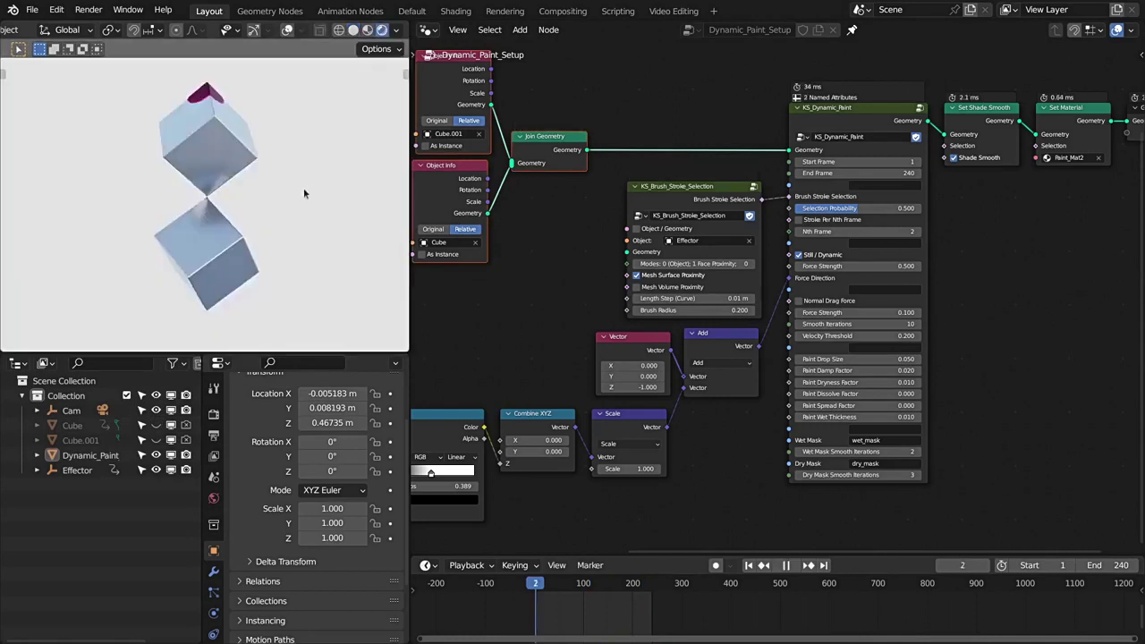
Examine the meeting corners of the two cubes up close at frame 12.
{"action": "scroll", "coordinate": [205, 207], "scroll_direction": "up", "scroll_amount": 5}
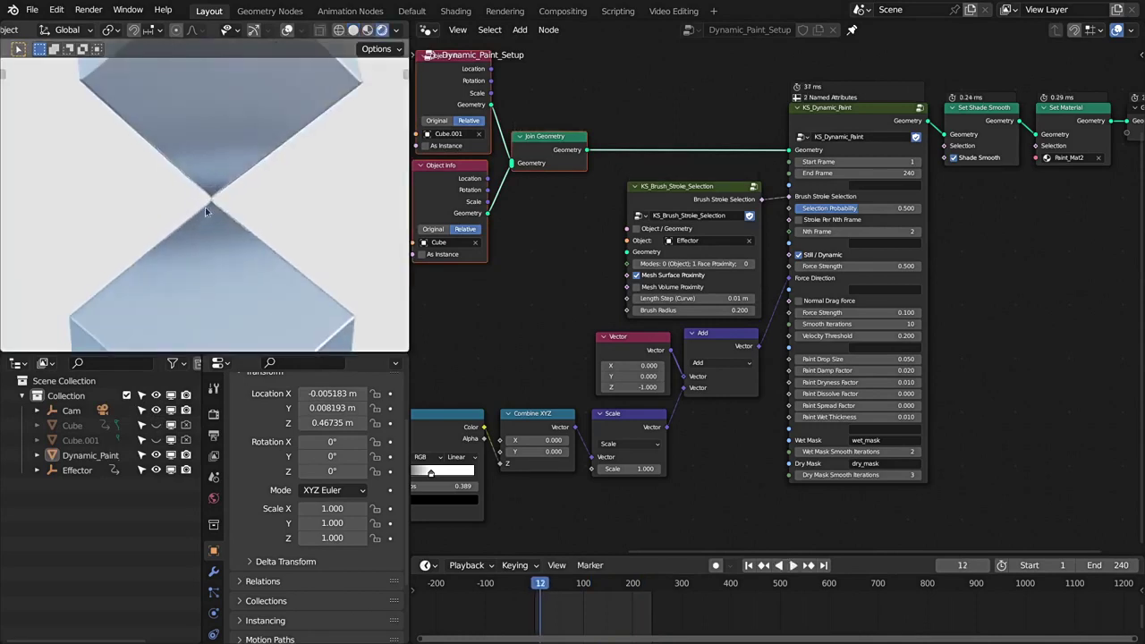
{"action": "scroll", "coordinate": [205, 207], "scroll_direction": "up", "scroll_amount": 4}
{"action": "middle_click_drag", "start_coordinate": [214, 201], "coordinate": [249, 236]}
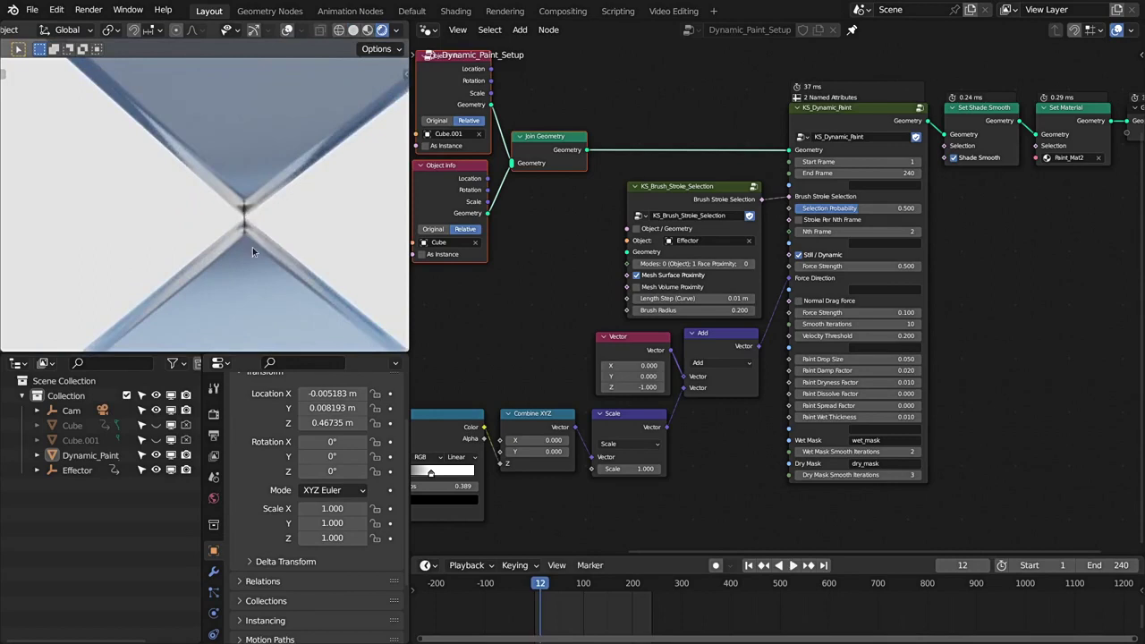
{"action": "scroll", "coordinate": [205, 198], "scroll_direction": "down", "scroll_amount": 8}
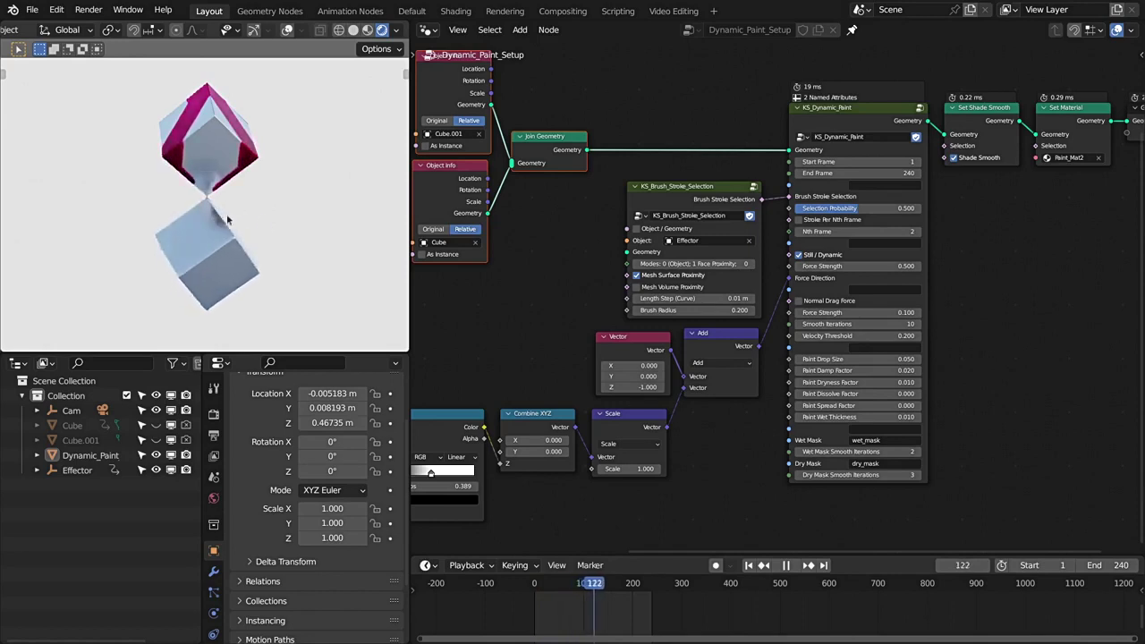
Pause at frame 134 to examine the paint at the cubes' shared corner, then resume playback.
{"action": "scroll", "coordinate": [219, 210], "scroll_direction": "up", "scroll_amount": 5}
{"action": "key", "text": "space"}
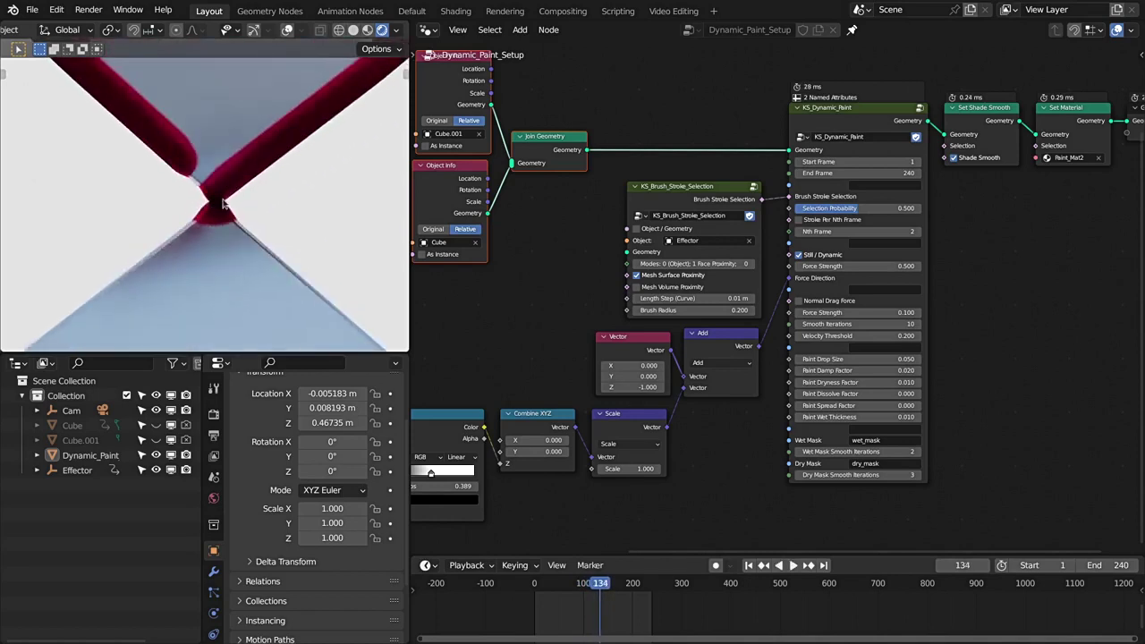
{"action": "scroll", "coordinate": [216, 213], "scroll_direction": "down", "scroll_amount": 5}
{"action": "key", "text": "space"}
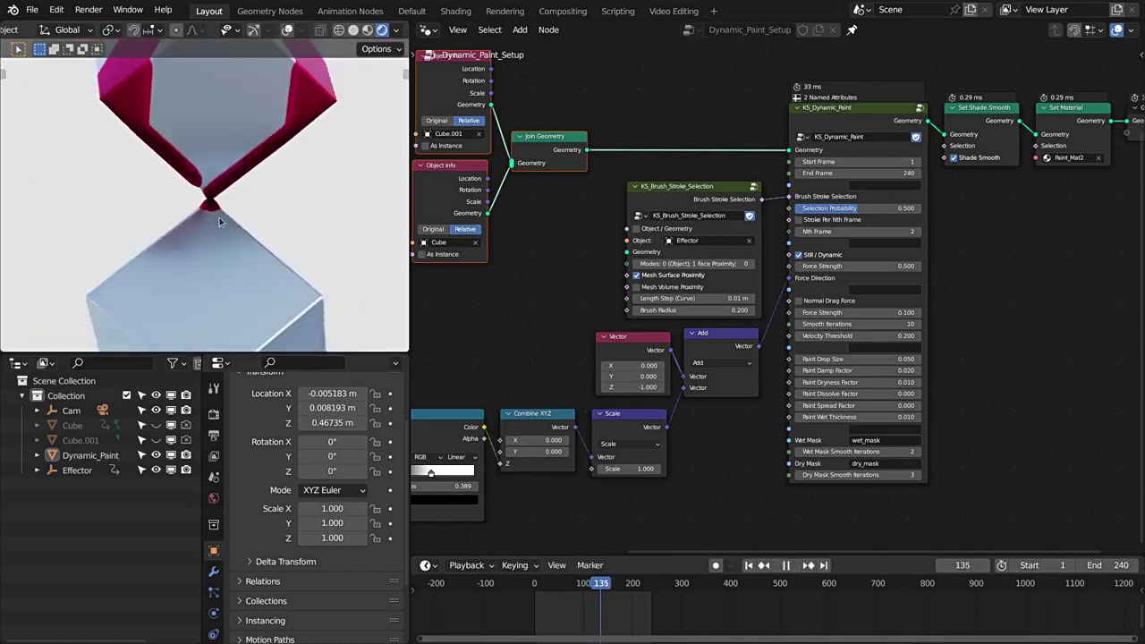
{"action": "scroll", "coordinate": [219, 223], "scroll_direction": "down", "scroll_amount": 5}
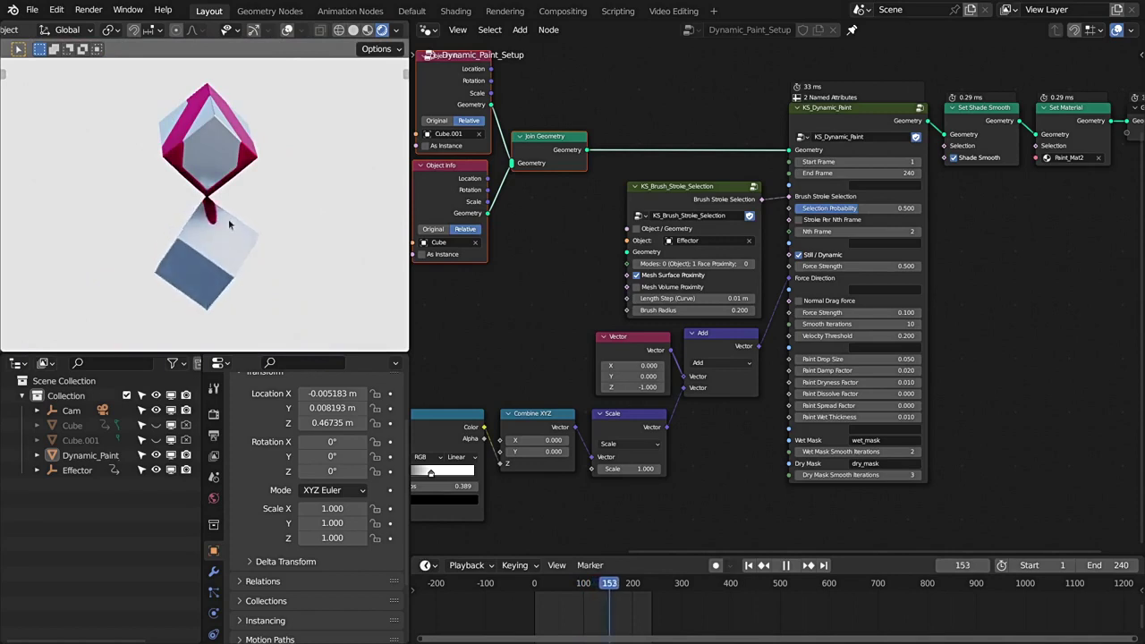
Continue playback to frame 223, examining how the paint runs over the lower cube.
{"action": "scroll", "coordinate": [227, 237], "scroll_direction": "up", "scroll_amount": 1}
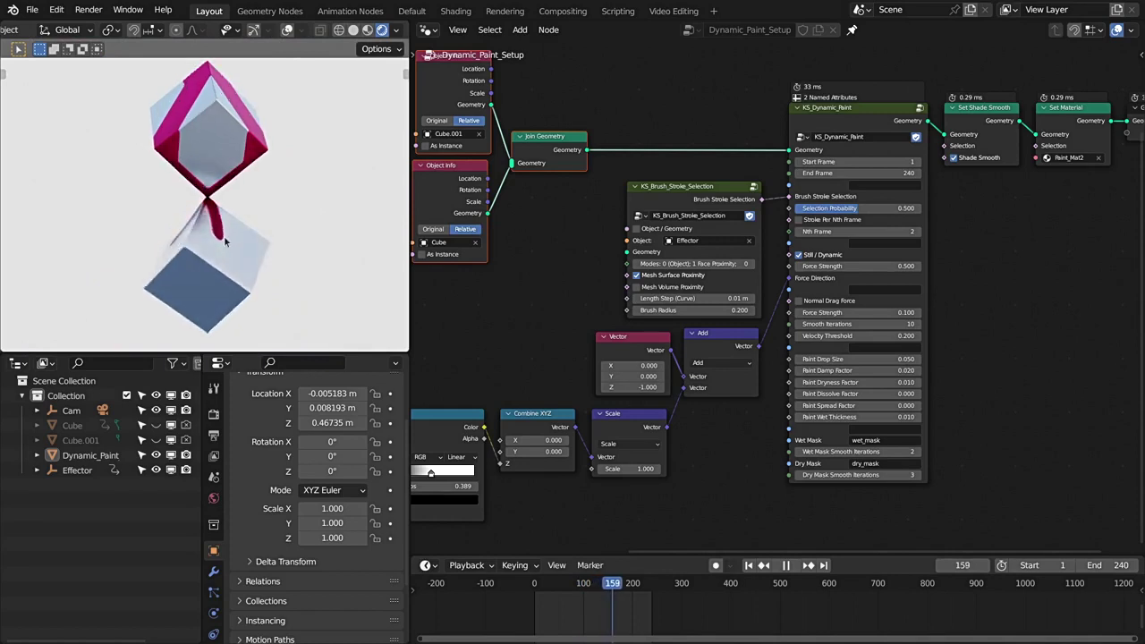
{"action": "key", "text": "space"}
{"action": "key", "text": "space"}
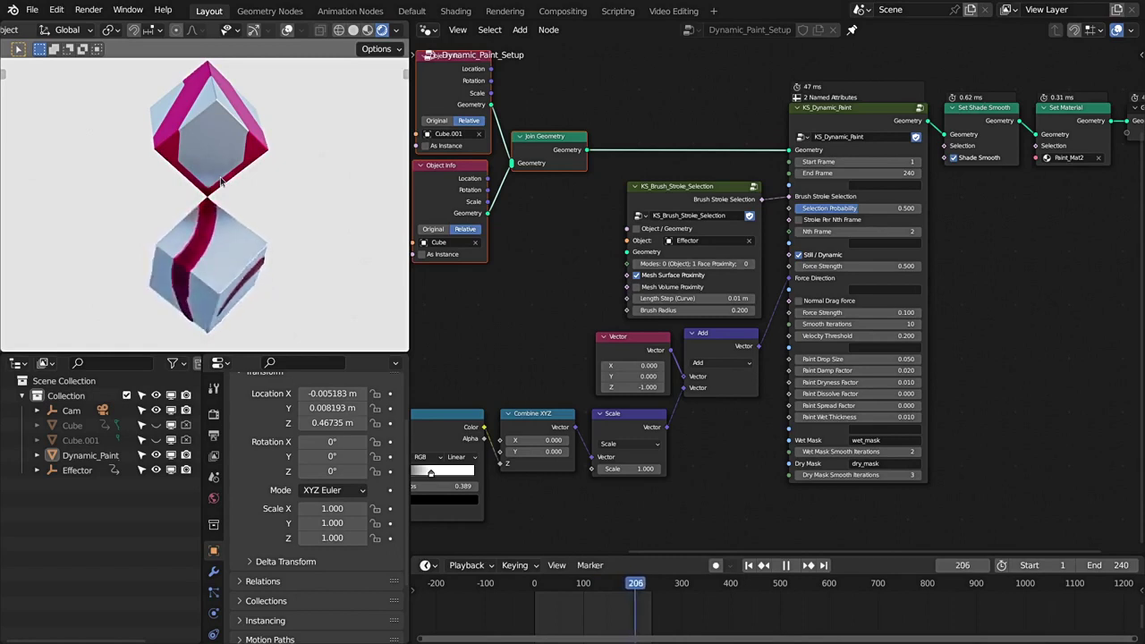
{"action": "key", "text": "space"}
{"action": "scroll", "coordinate": [228, 174], "scroll_direction": "down", "scroll_amount": 3}
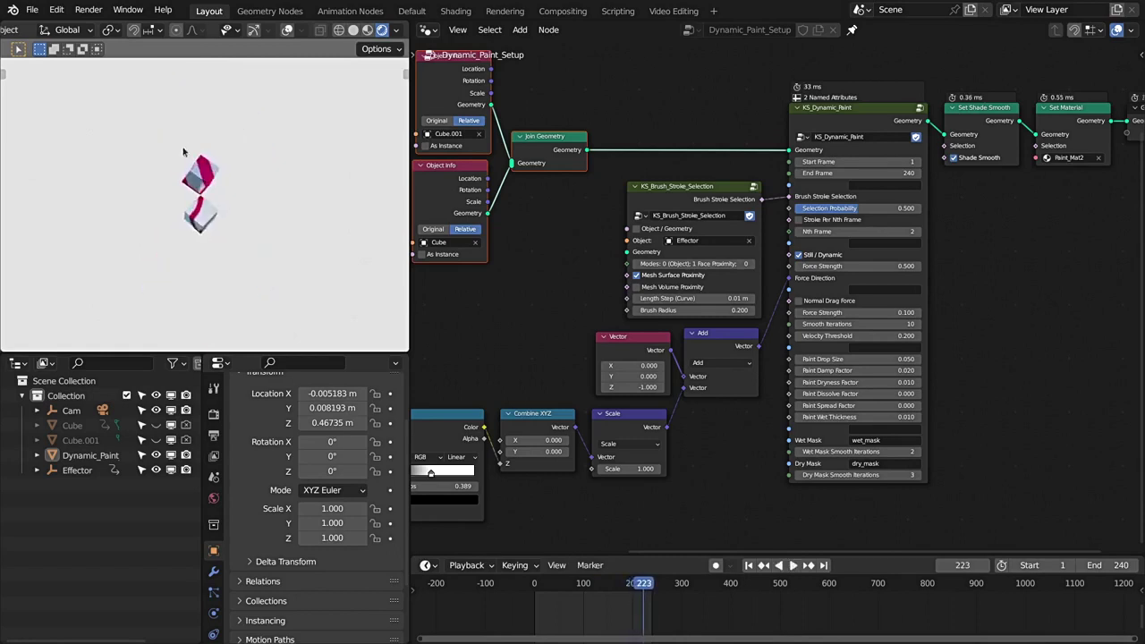
{"action": "middle_click_drag", "start_coordinate": [227, 188], "coordinate": [222, 221]}
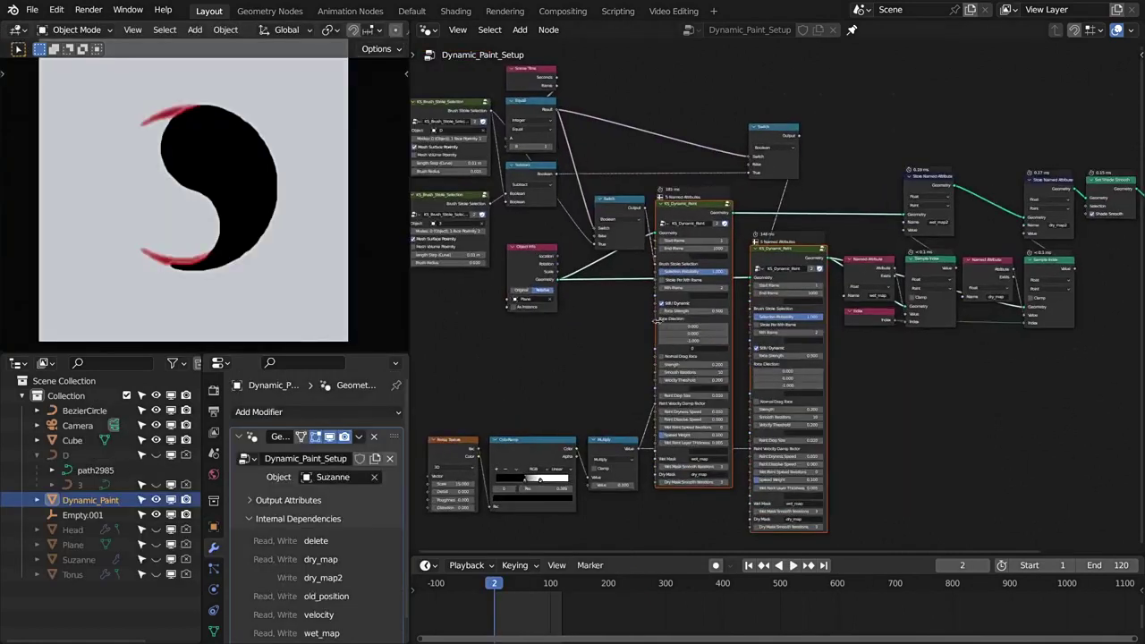
Inspect the yin-yang setup's node network and select the second KS_Dynamic_Paint node.
{"action": "scroll", "coordinate": [842, 227], "scroll_direction": "up", "scroll_amount": 2}
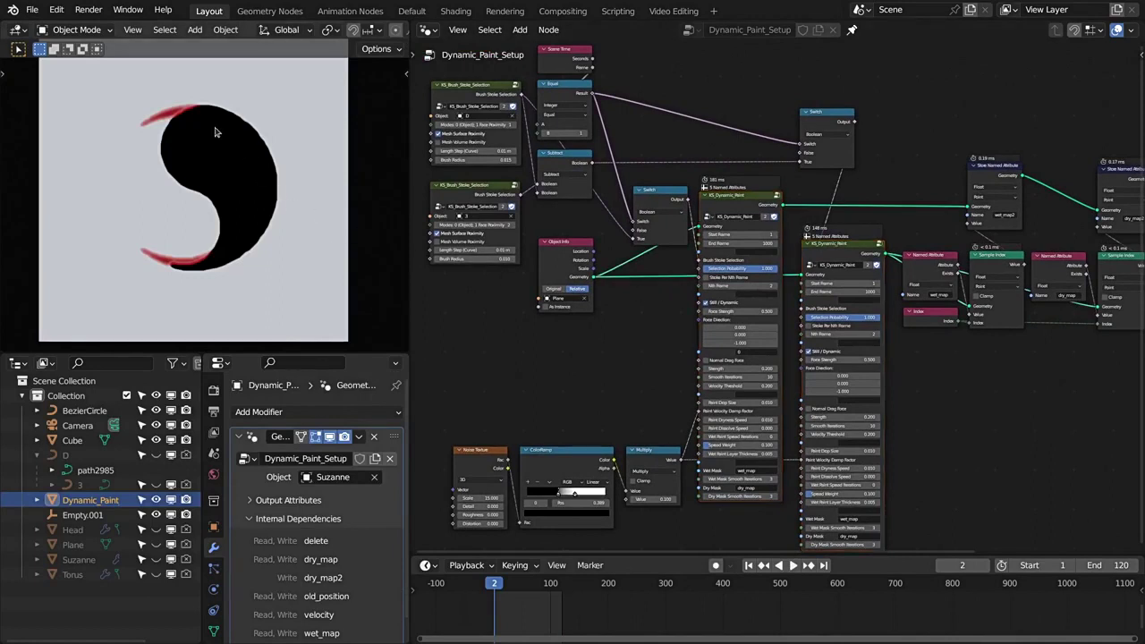
{"action": "middle_click_drag", "start_coordinate": [721, 180], "coordinate": [641, 142]}
{"action": "left_click", "coordinate": [776, 228]}
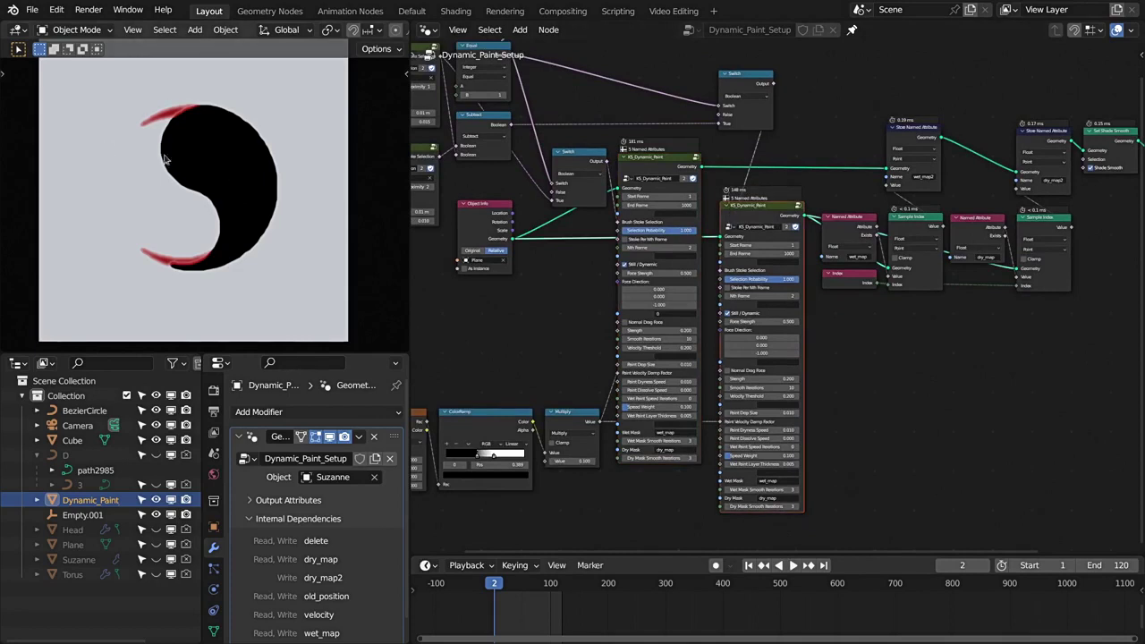
Select the Named Attribute, Index and Sample Index nodes together and play the yin-yang paint animation from frame 2.
{"action": "middle_click_drag", "start_coordinate": [884, 367], "coordinate": [757, 379]}
{"action": "left_click_drag", "start_coordinate": [703, 420], "coordinate": [916, 236]}
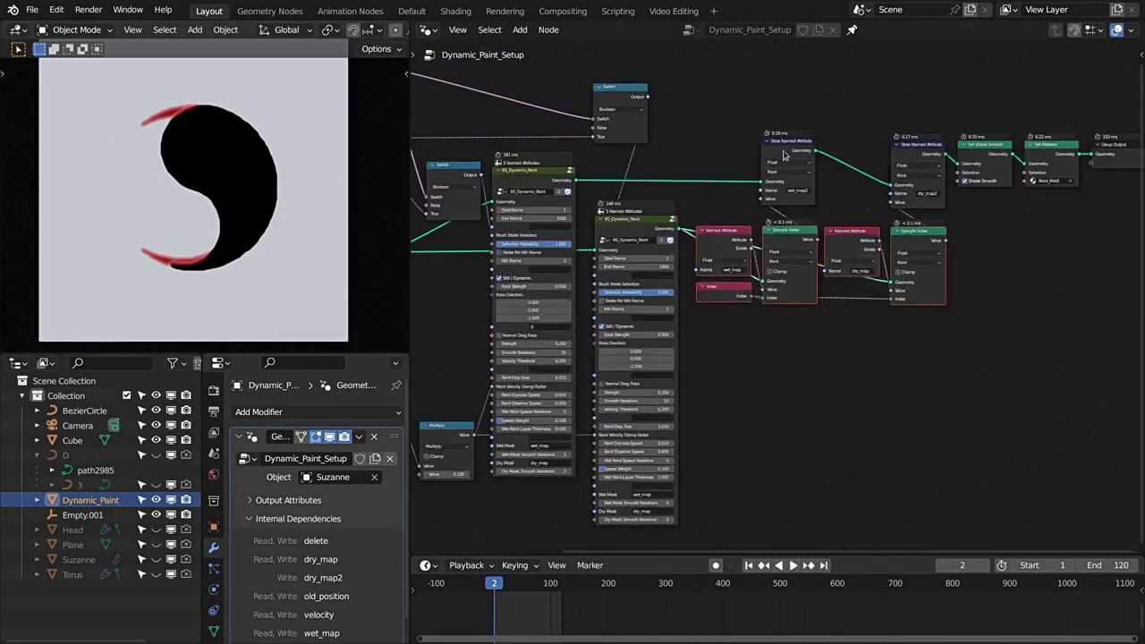
{"action": "key", "text": "space"}
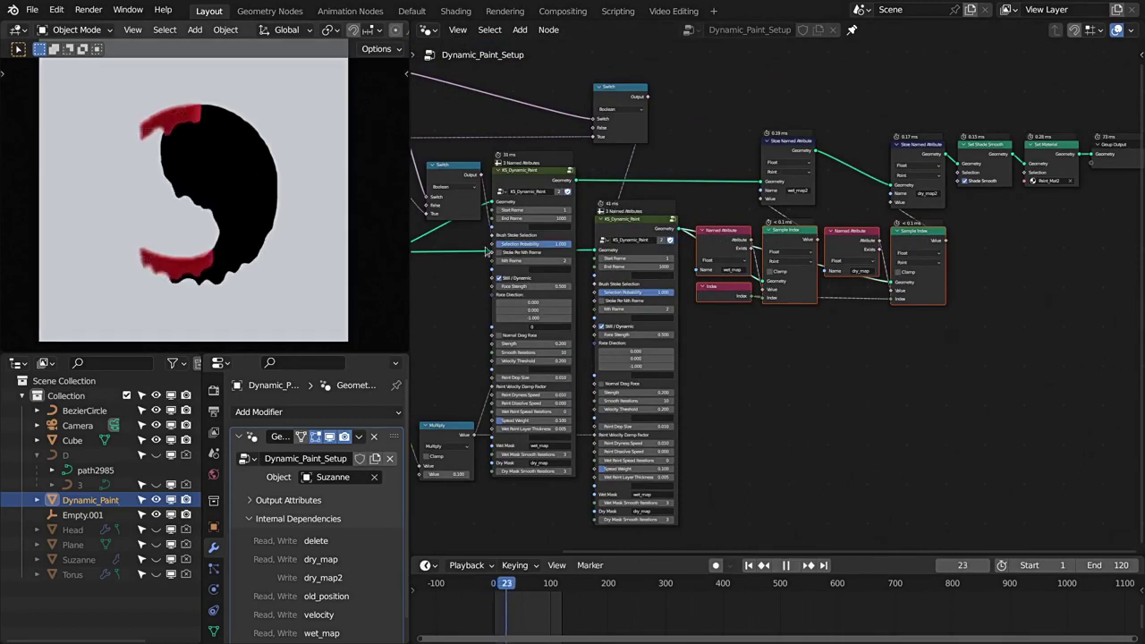
Pause the yin-yang paint animation at frame 41 and inspect the Named Attribute, Sample Index and Store Named Attribute nodes.
{"action": "scroll", "coordinate": [538, 236], "scroll_direction": "down", "scroll_amount": 2}
{"action": "middle_click_drag", "start_coordinate": [539, 235], "coordinate": [655, 243]}
{"action": "key", "text": "space"}
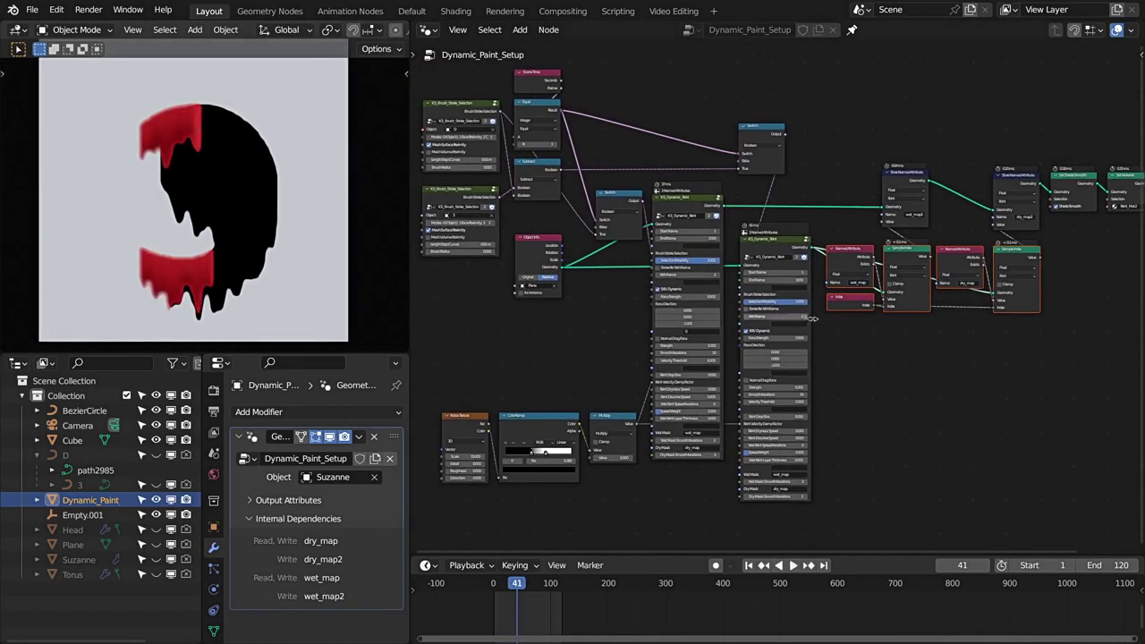
{"action": "scroll", "coordinate": [774, 313], "scroll_direction": "up", "scroll_amount": 2}
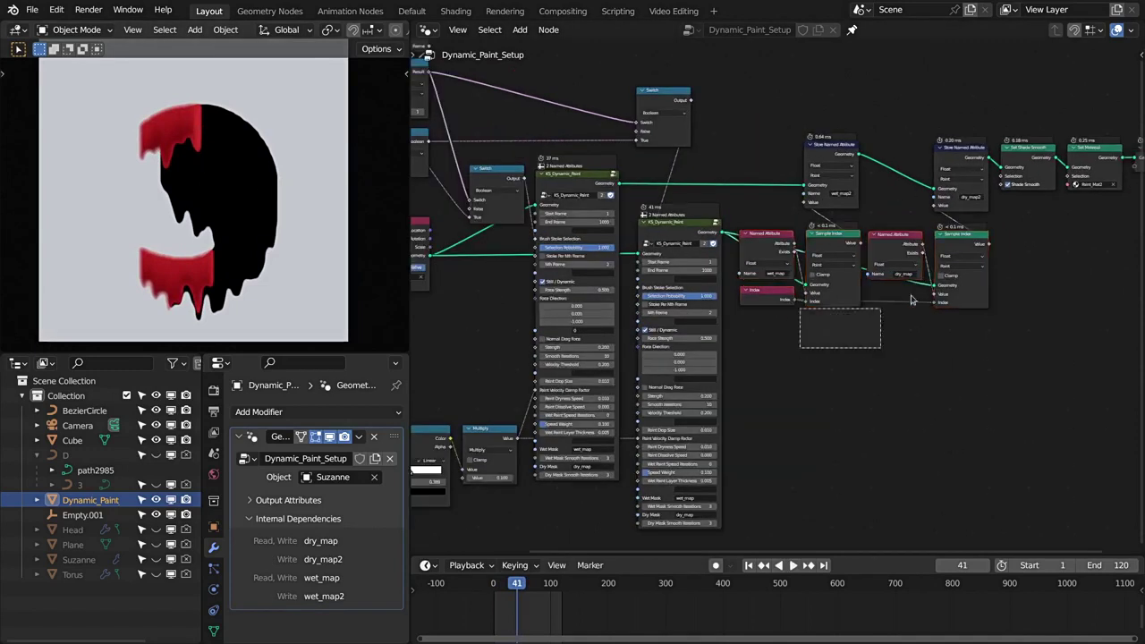
Switch to the Shading workspace with rendered viewport shading and examine the attribute, ramp and mix nodes of the Paint_Mat2 material.
{"action": "left_click", "coordinate": [455, 11]}
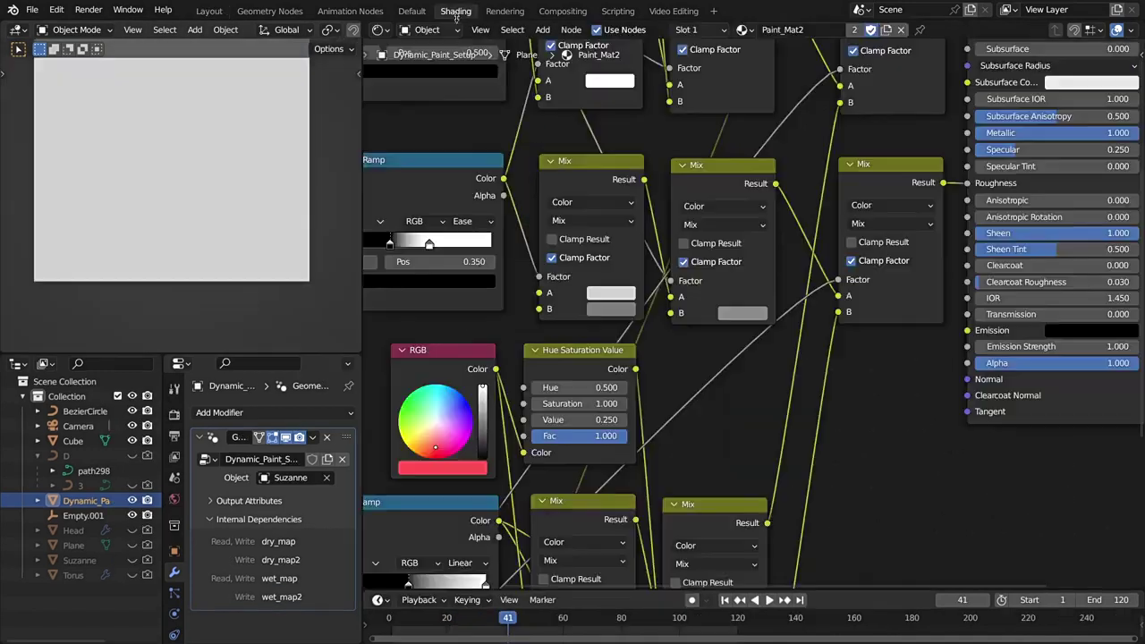
{"action": "key", "text": "Home"}
{"action": "key", "text": "z"}
{"action": "left_click", "coordinate": [236, 138]}
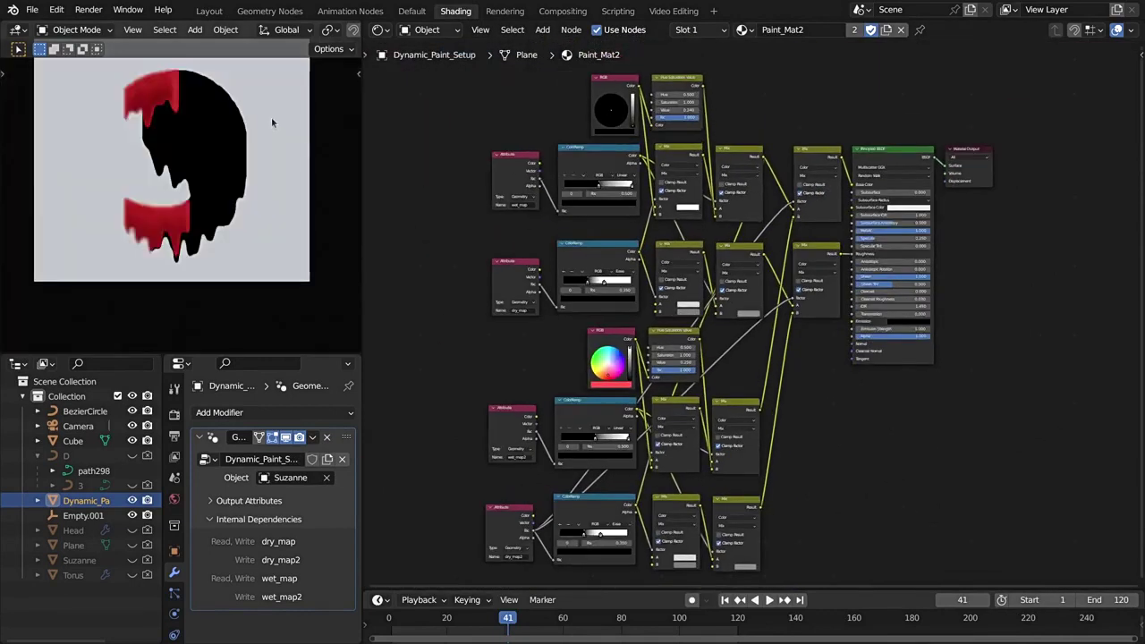
{"action": "mouse_move", "coordinate": [424, 154]}
{"action": "left_mouse_down"}
{"action": "mouse_move", "coordinate": [738, 281]}
{"action": "mouse_move", "coordinate": [830, 501]}
{"action": "left_mouse_up"}
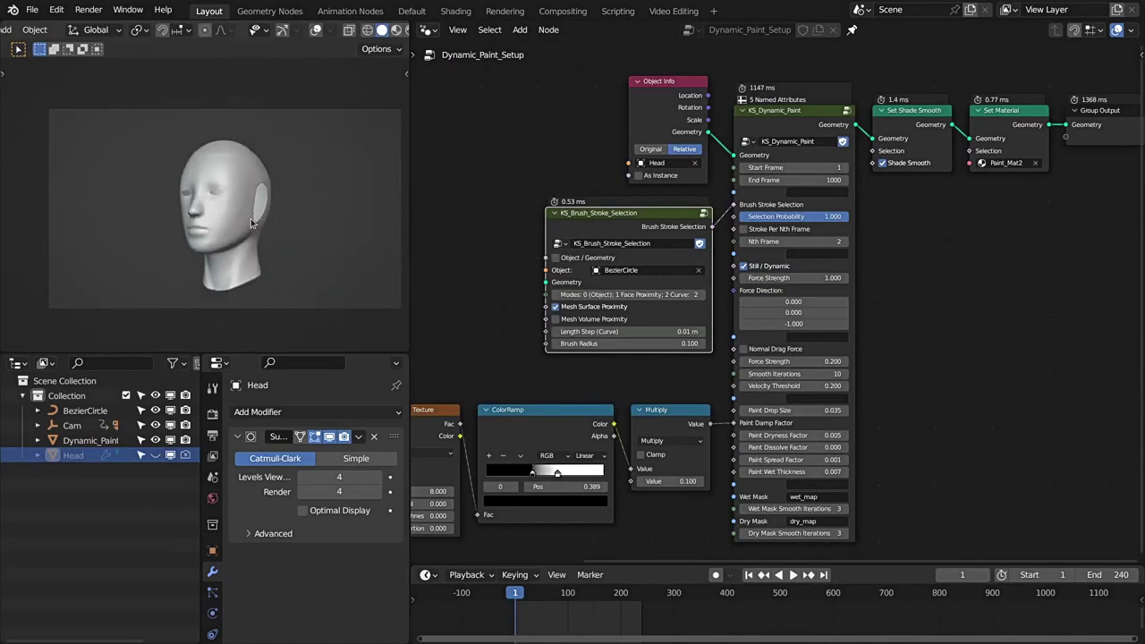
Set the head scene's viewport to rendered shading and play the paint animation briefly from frame 1 to frame 6.
{"action": "key", "text": "z"}
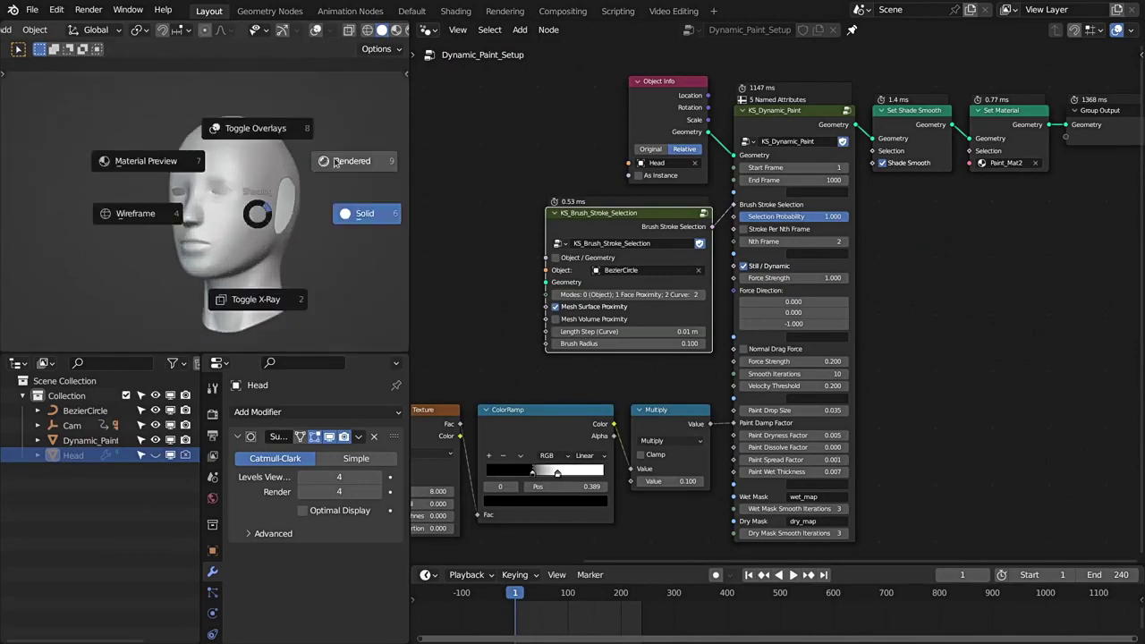
{"action": "left_click", "coordinate": [263, 149]}
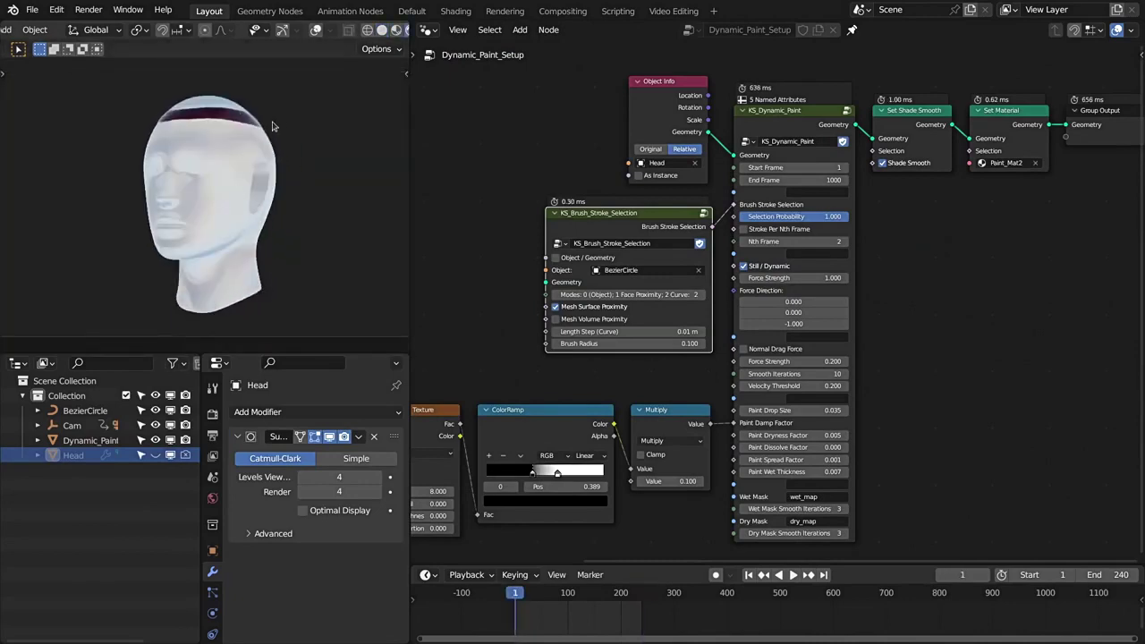
{"action": "key", "text": "space"}
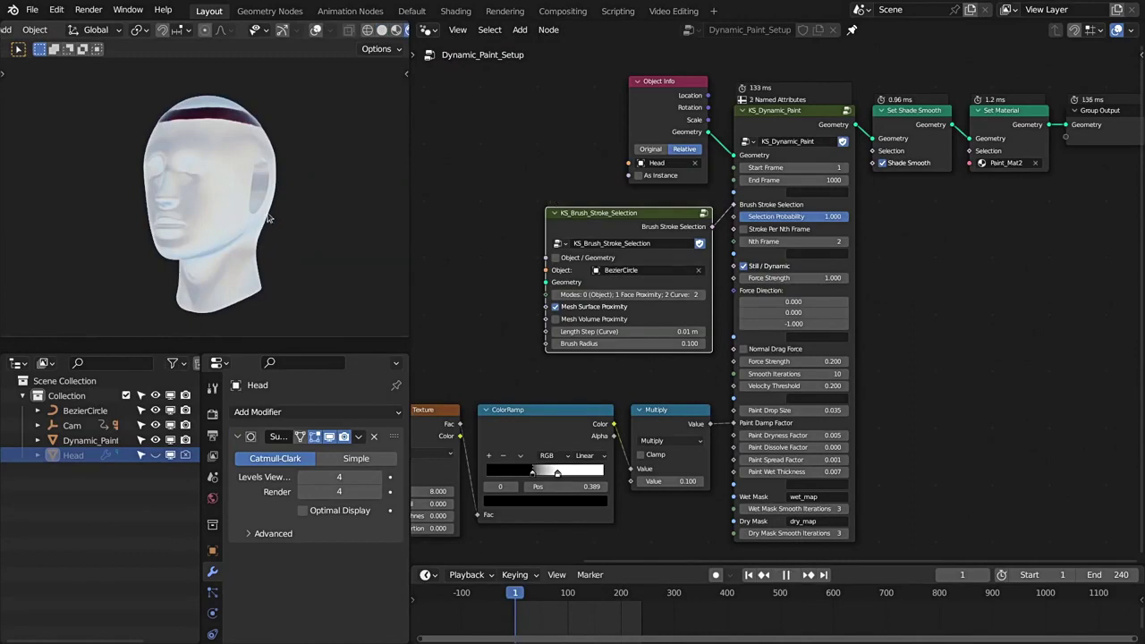
{"action": "key", "text": "space"}
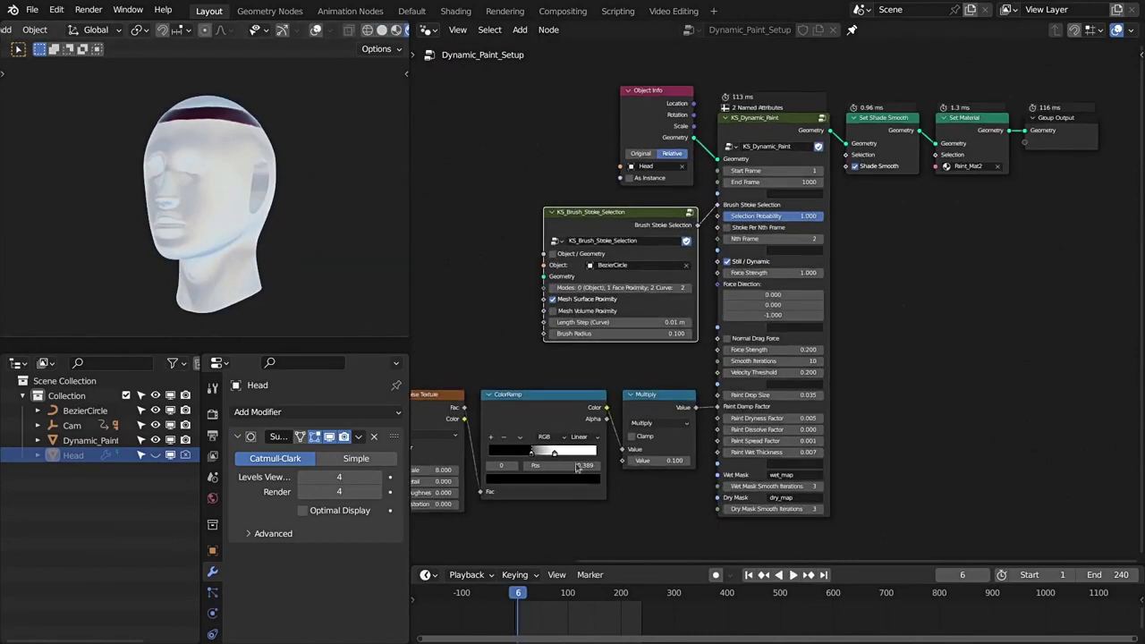
Lower the Head's subdivision levels to 3 for both viewport and render, and return to frame 1.
{"action": "left_click", "coordinate": [299, 477]}
{"action": "left_click", "coordinate": [299, 492]}
{"action": "key", "text": "shift+Left"}
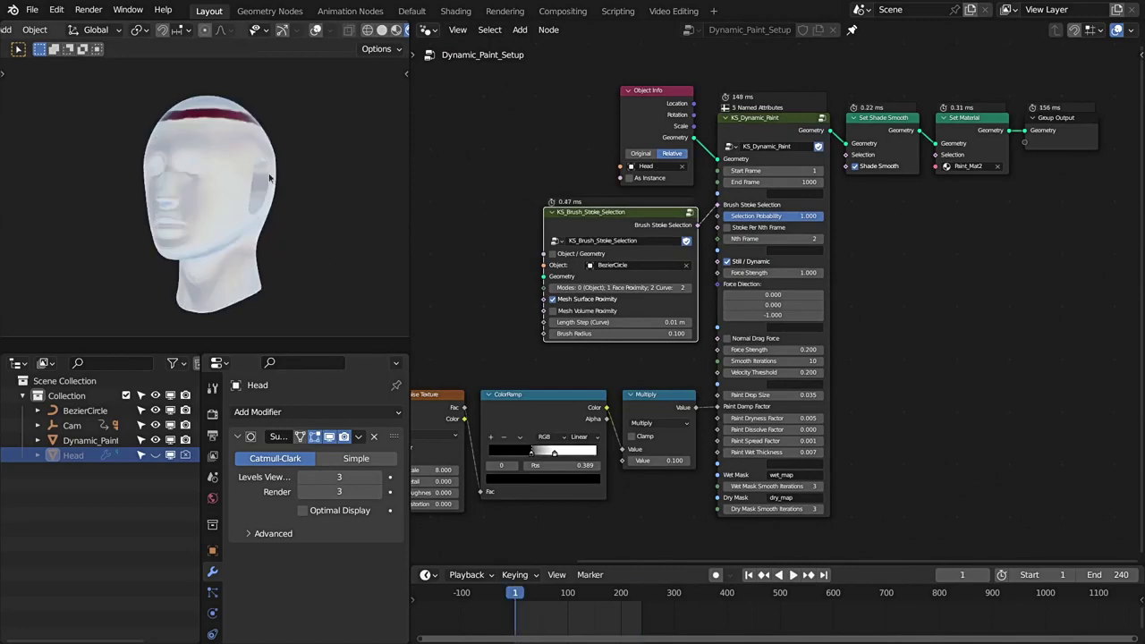
Play the head's paint animation from frame 1, pausing at frame 70 before resuming, and examine the drips running down the face.
{"action": "key", "text": "space"}
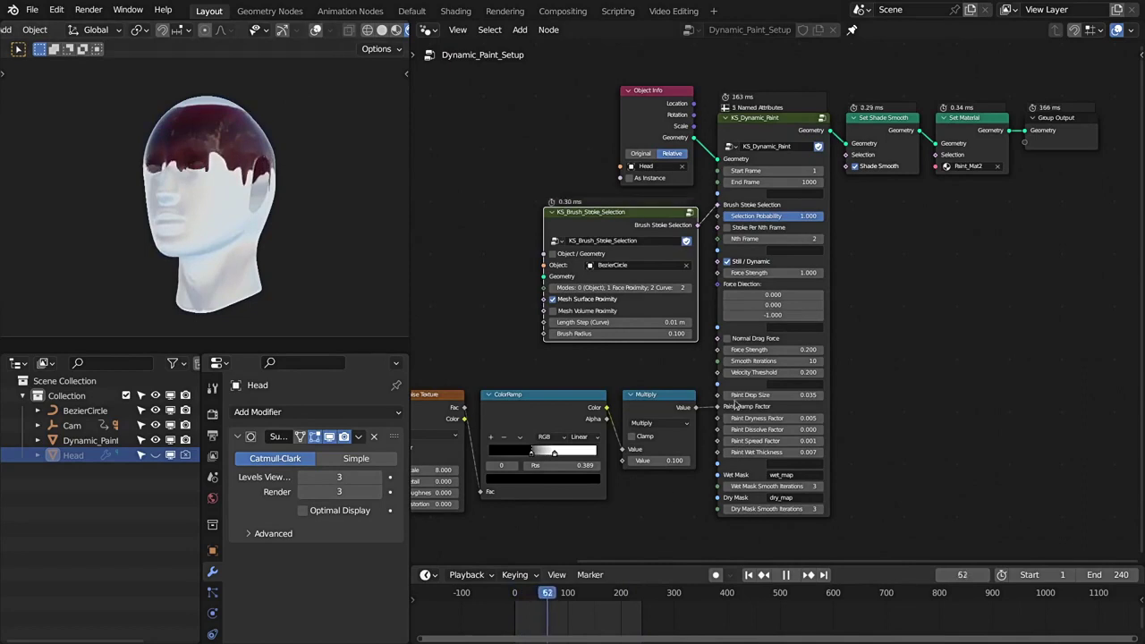
{"action": "key", "text": "space"}
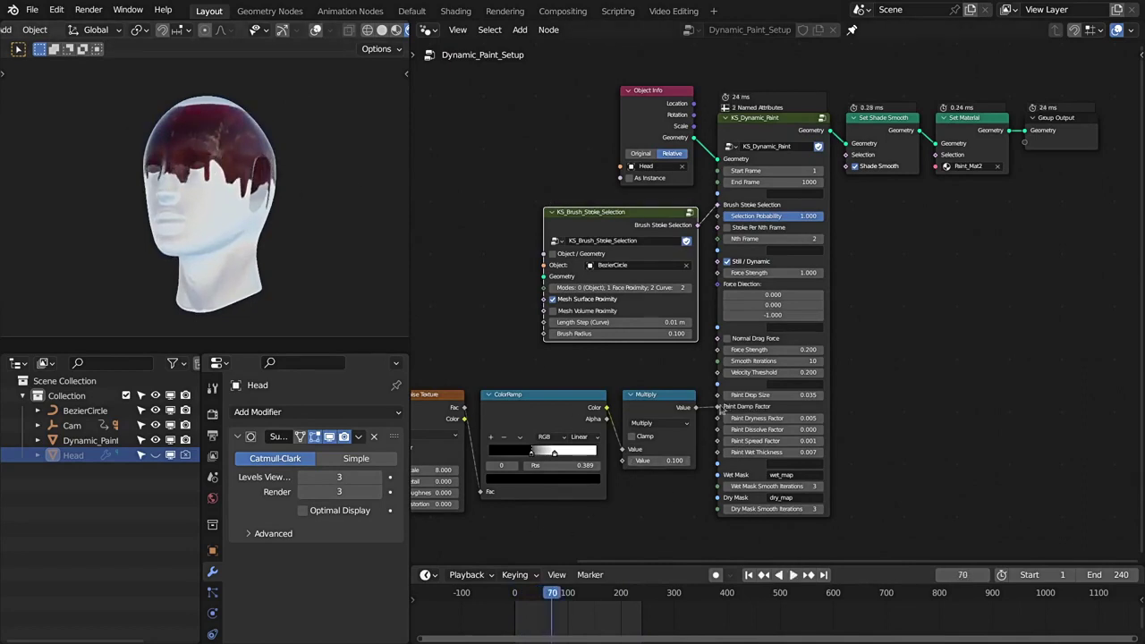
{"action": "key", "text": "space"}
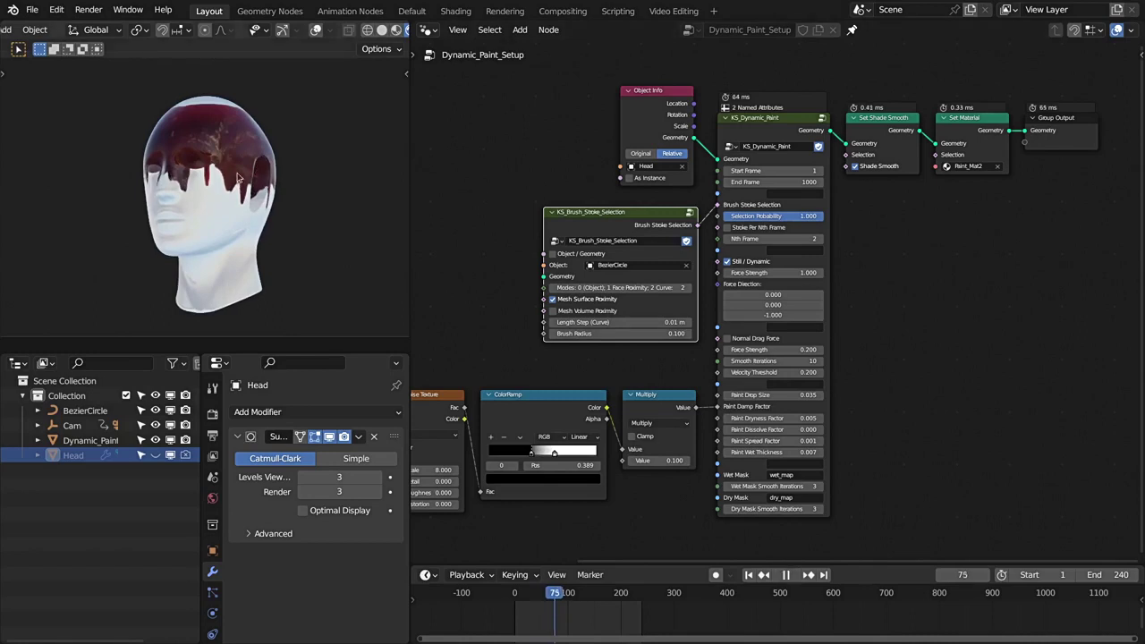
{"action": "scroll", "coordinate": [237, 177], "scroll_direction": "up", "scroll_amount": 2}
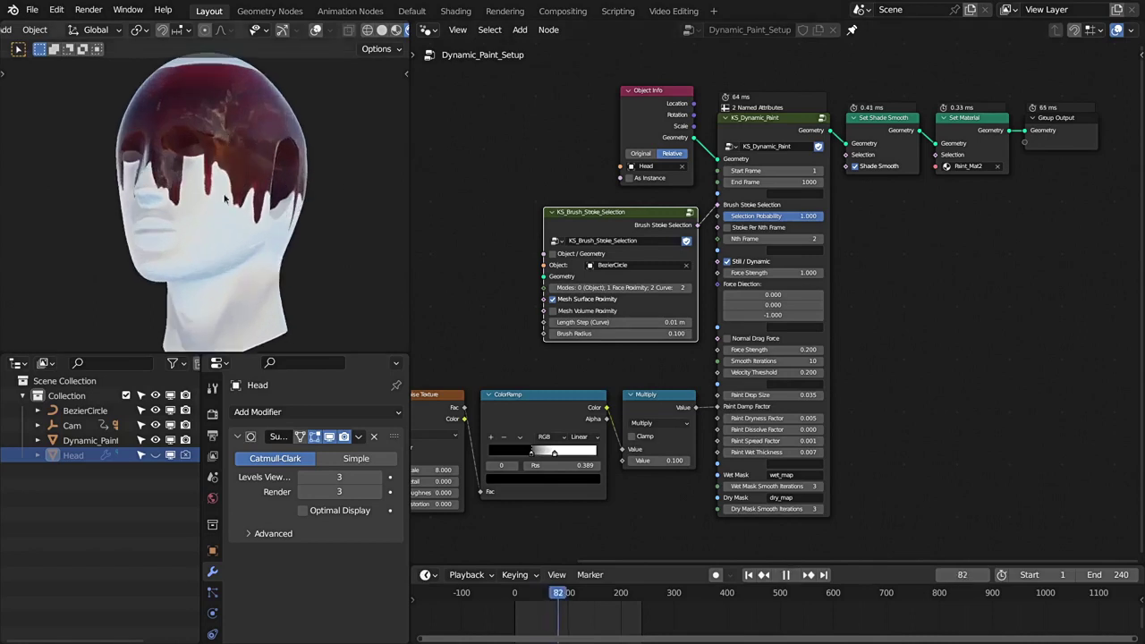
{"action": "scroll", "coordinate": [226, 188], "scroll_direction": "down", "scroll_amount": 2}
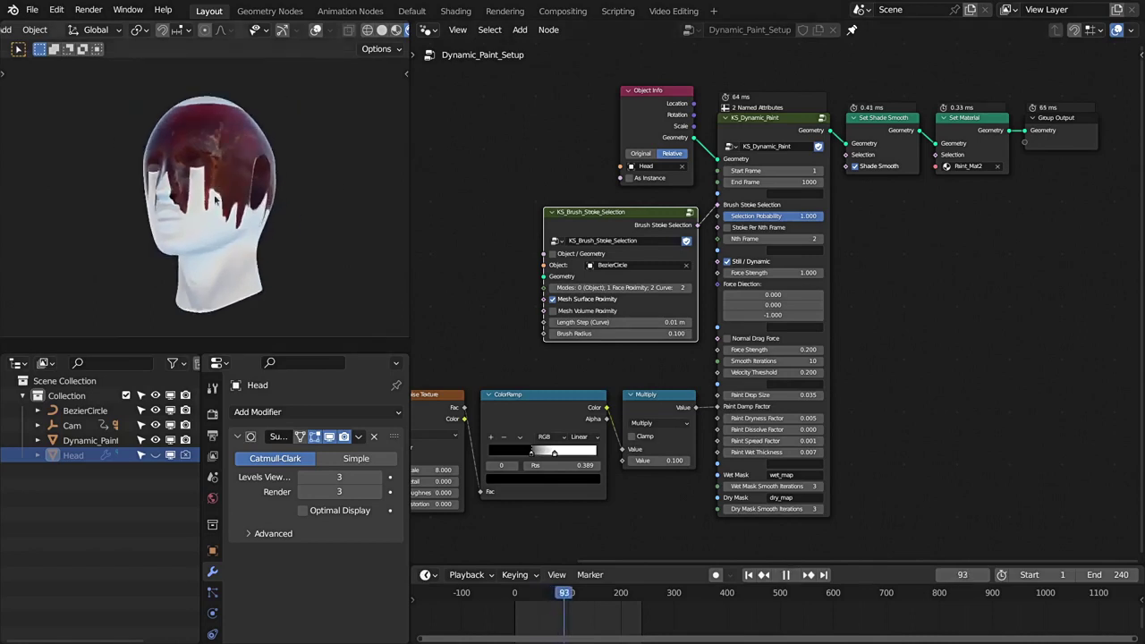
{"action": "scroll", "coordinate": [219, 256], "scroll_direction": "up", "scroll_amount": 2}
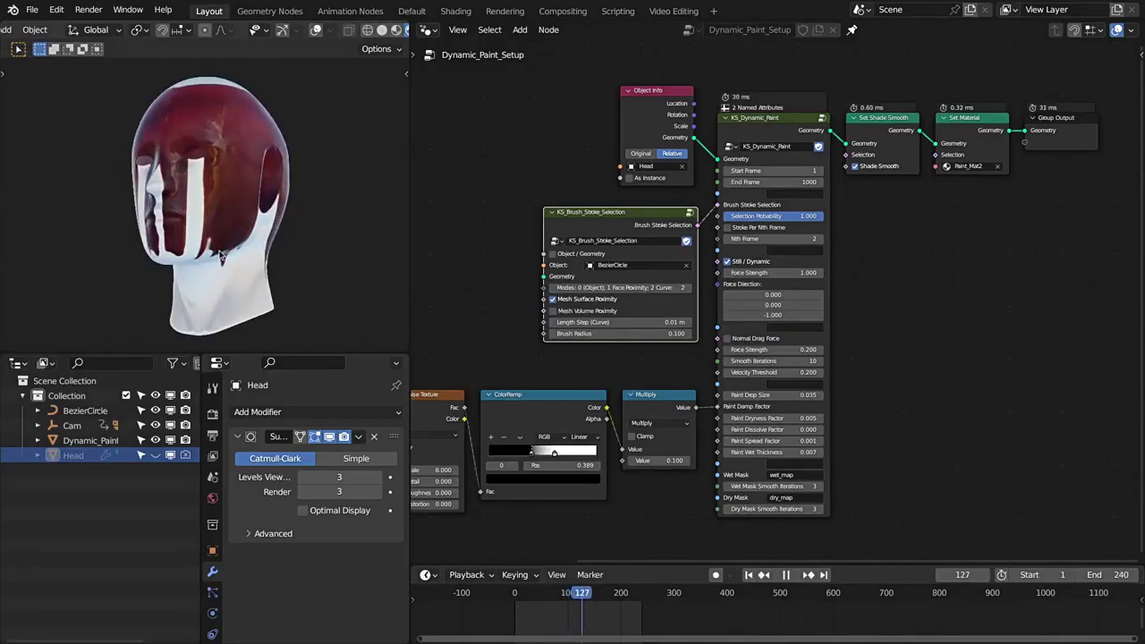
Pause playback at frame 129 and examine the paint around the head's eyes, nose and cheek up close.
{"action": "key", "text": "space"}
{"action": "scroll", "coordinate": [243, 190], "scroll_direction": "up", "scroll_amount": 3}
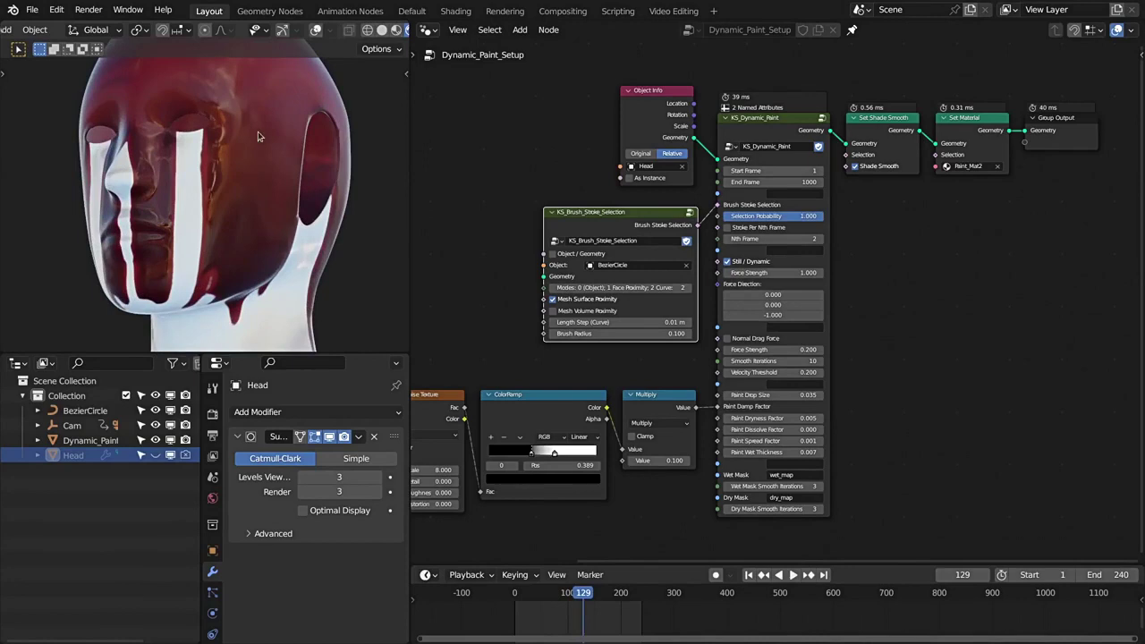
{"action": "middle_click_drag", "start_coordinate": [257, 135], "coordinate": [259, 211]}
{"action": "scroll", "coordinate": [266, 181], "scroll_direction": "up", "scroll_amount": 2}
{"action": "middle_click_drag", "start_coordinate": [178, 91], "coordinate": [217, 211]}
{"action": "scroll", "coordinate": [217, 211], "scroll_direction": "up", "scroll_amount": 3}
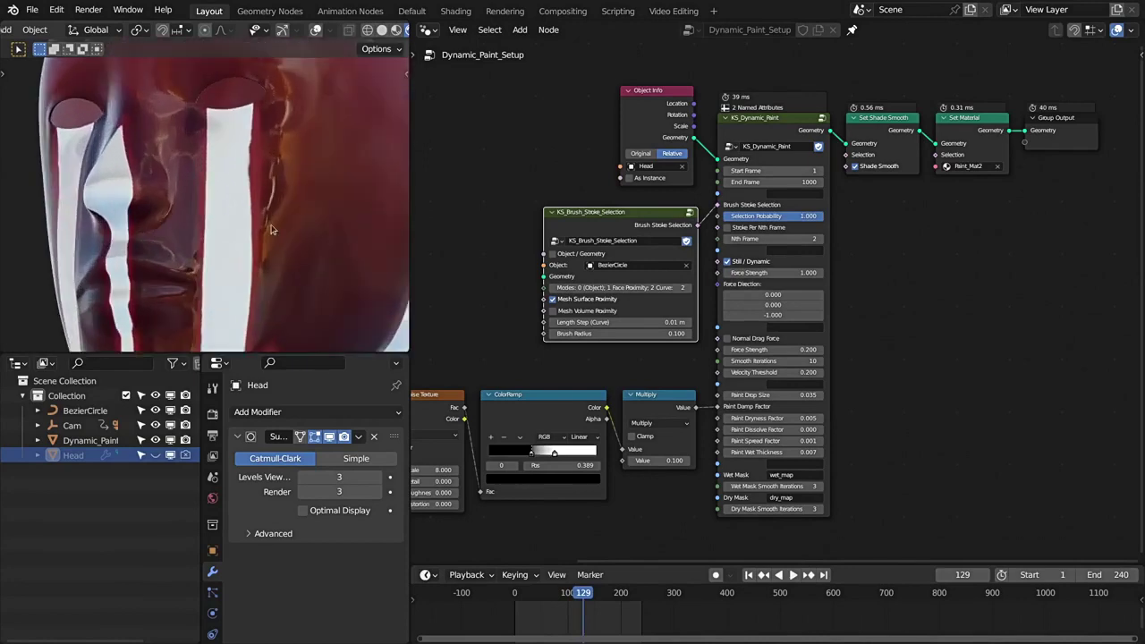